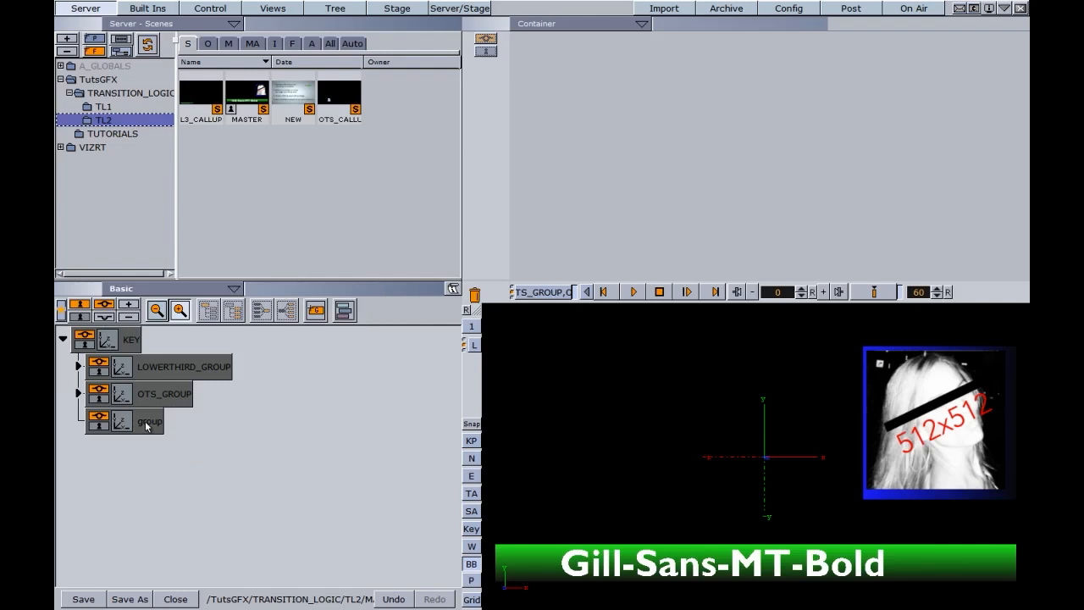
# Rename the new group container under KEY as BUG_GROUP.
pyautogui.write('BU')
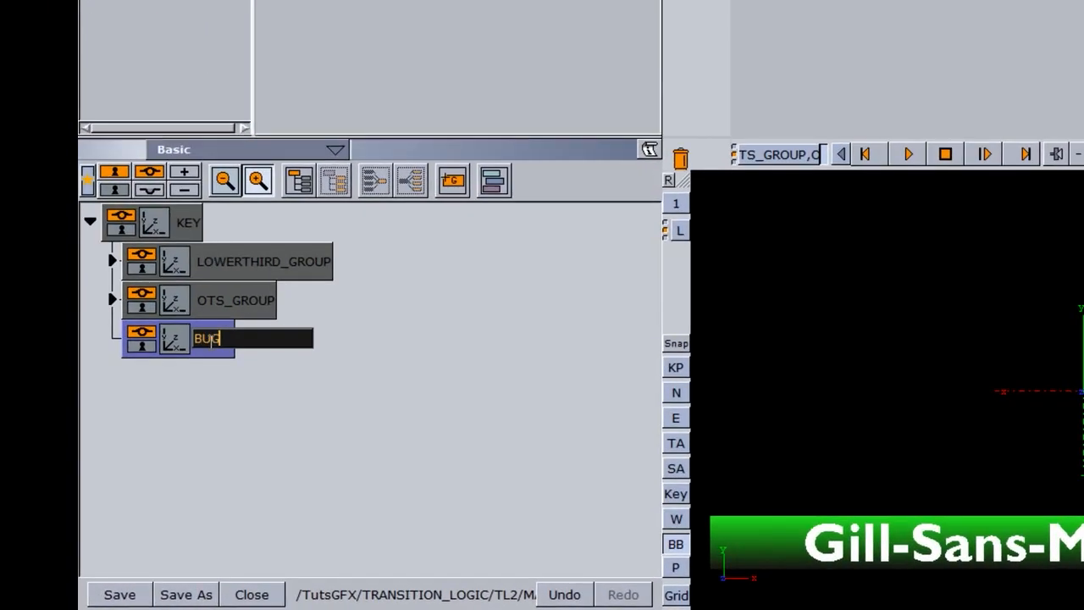
pyautogui.write('G')
pyautogui.press('Return')
pyautogui.doubleClick(210, 346)
pyautogui.write('BUG_GROUP')
pyautogui.press('Return')
# Add a child group inside BUG_GROUP and name it BUG.
pyautogui.moveTo(452, 180); pyautogui.dragTo(305, 348)
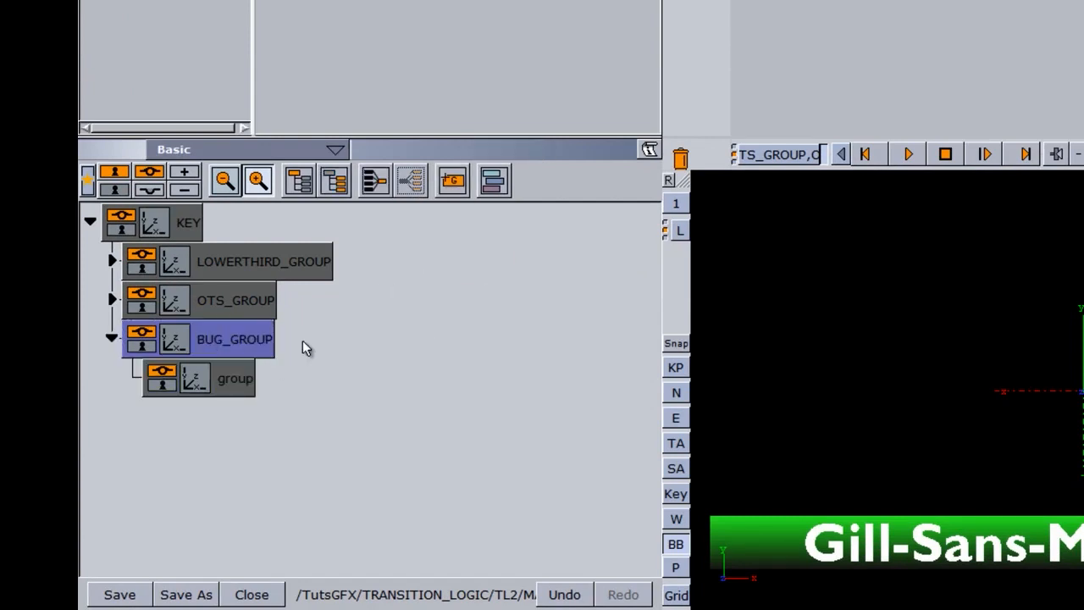
pyautogui.doubleClick(237, 381)
pyautogui.write('BU')
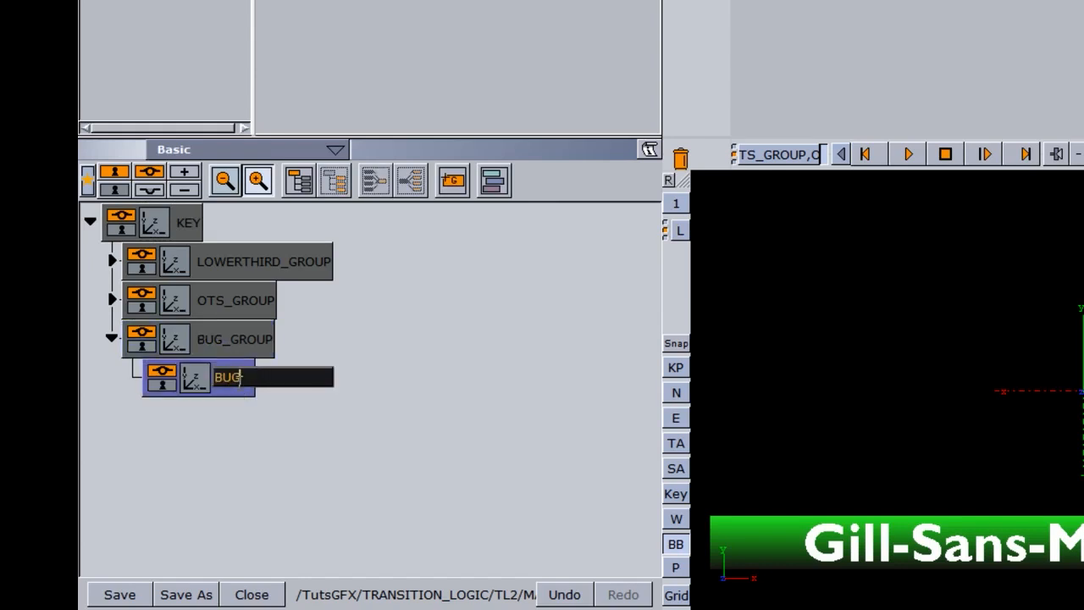
pyautogui.write('G')
pyautogui.press('Return')
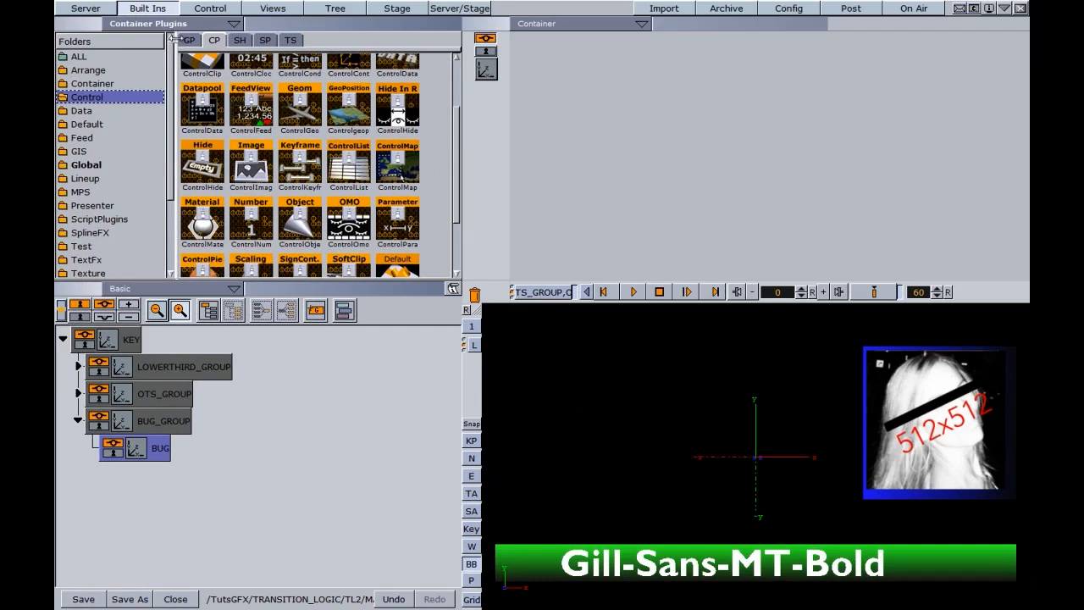
# Add a Noggi geometry as a child of the BUG container.
pyautogui.click(188, 40)
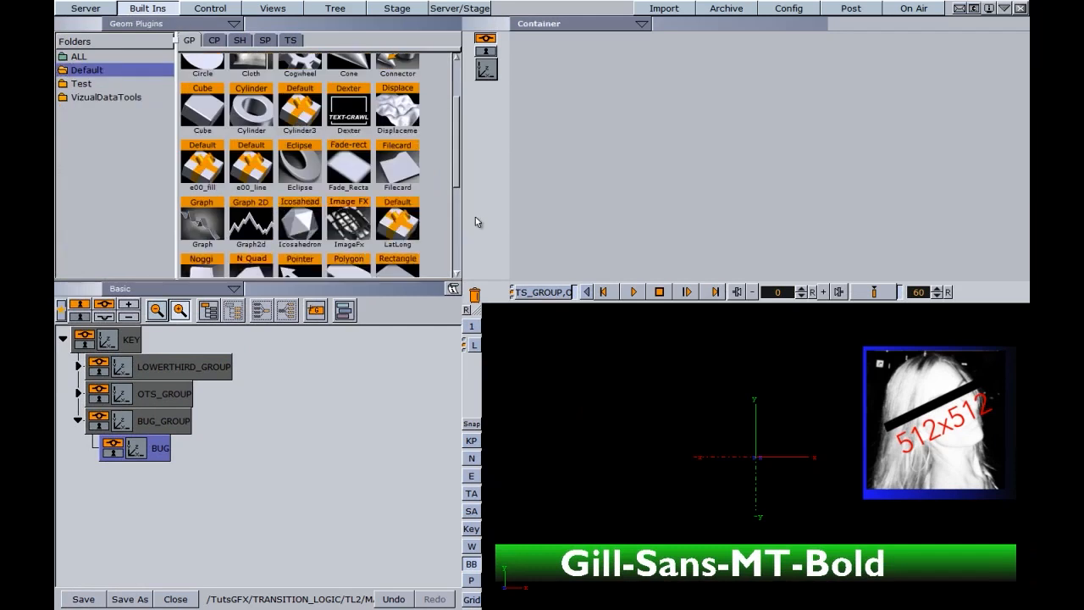
pyautogui.moveTo(456, 173); pyautogui.dragTo(444, 202)
pyautogui.moveTo(198, 176); pyautogui.dragTo(174, 447)
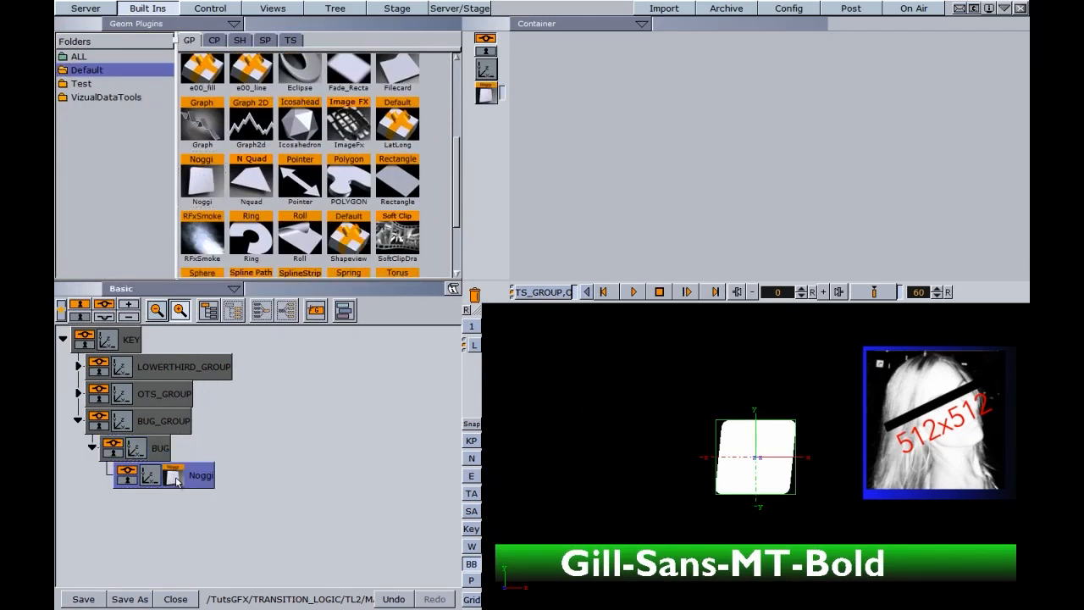
# Reduce the Noggi's height to about 62 and lower its bottom-right and top-left bevels.
pyautogui.click(172, 480)
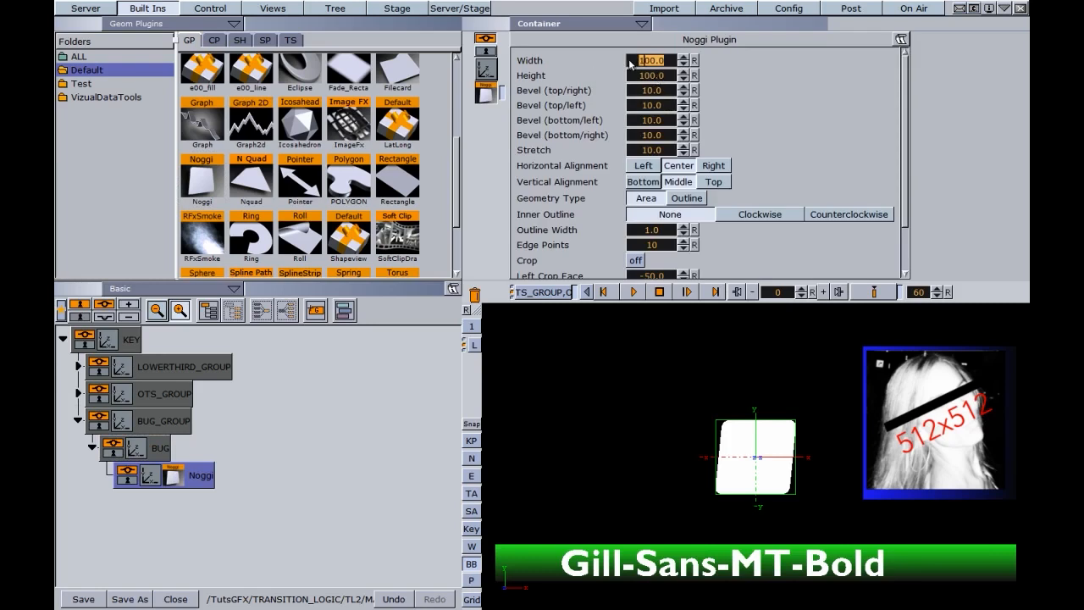
pyautogui.moveTo(655, 79); pyautogui.dragTo(462, 124)
pyautogui.moveTo(664, 135); pyautogui.dragTo(542, 114)
pyautogui.moveTo(659, 108); pyautogui.dragTo(417, 76)
# Position the Noggi near the upper-left corner of the scene at X -256 and Y 117.
pyautogui.click(489, 68)
pyautogui.moveTo(567, 78); pyautogui.dragTo(652, 92)
pyautogui.moveTo(570, 62); pyautogui.dragTo(377, 54)
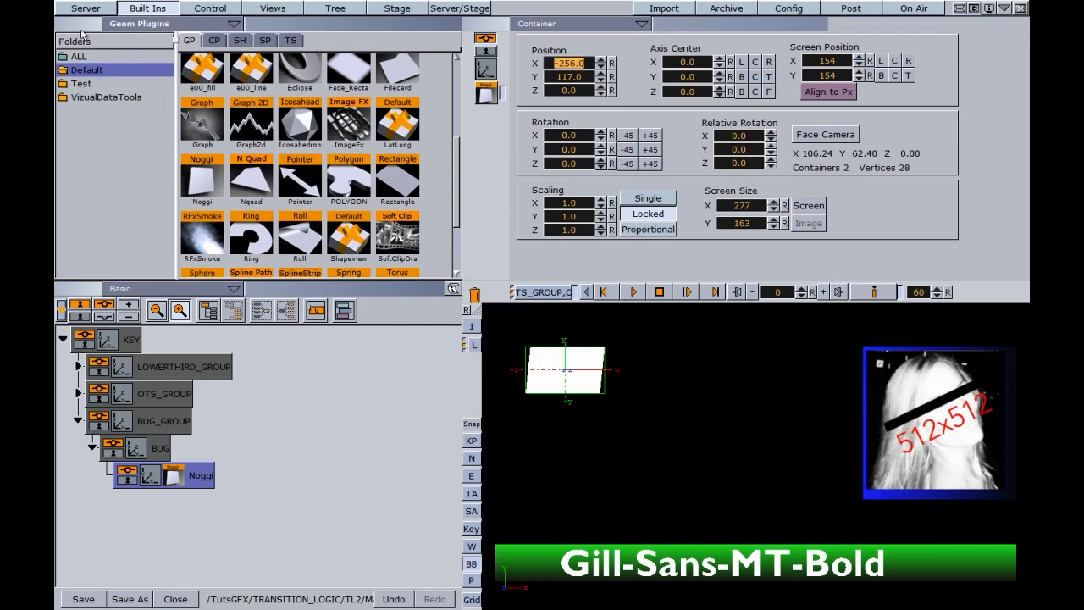
# Apply the YELLOW material from the TL1 folder to the Noggi.
pyautogui.click(115, 13)
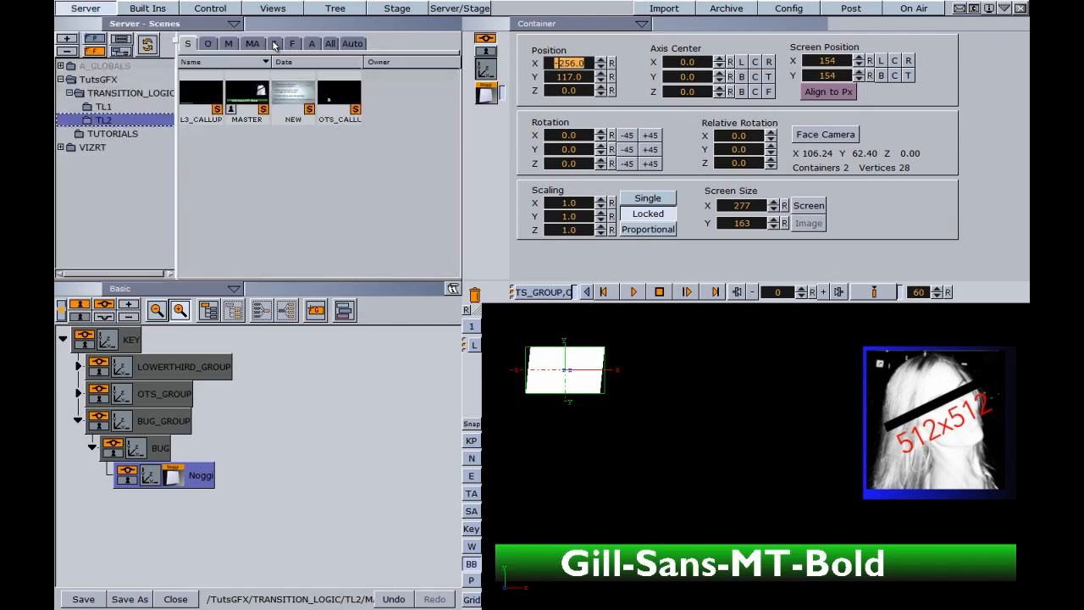
pyautogui.click(229, 44)
pyautogui.click(106, 108)
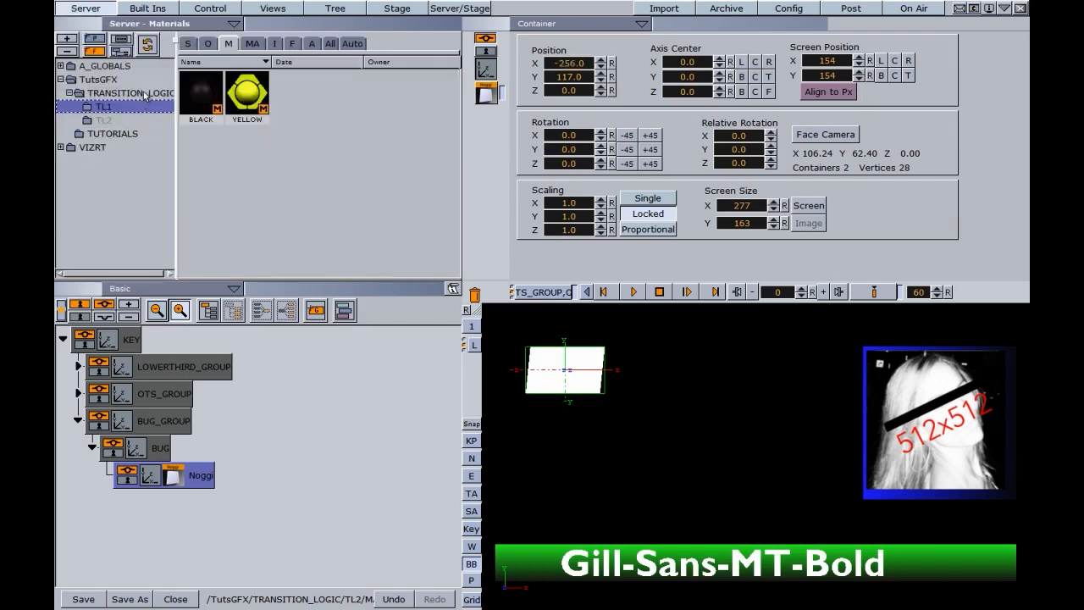
pyautogui.moveTo(248, 95); pyautogui.dragTo(173, 478)
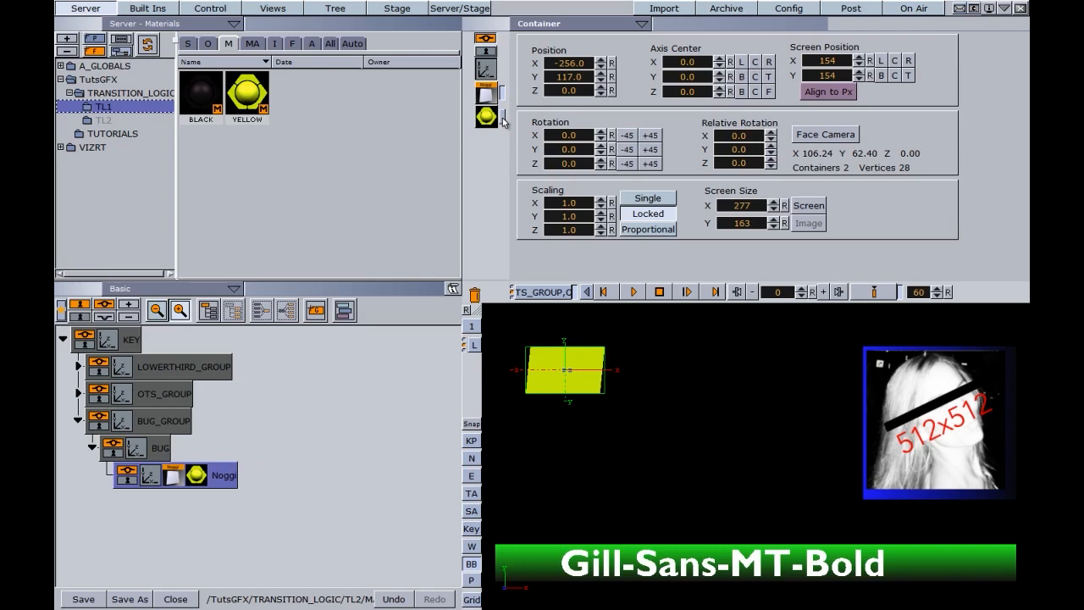
# Add the TUTGFX1 logo image from A_GLOBALS/IMG/TUTSGFX as a child of the BUG container.
pyautogui.click(275, 44)
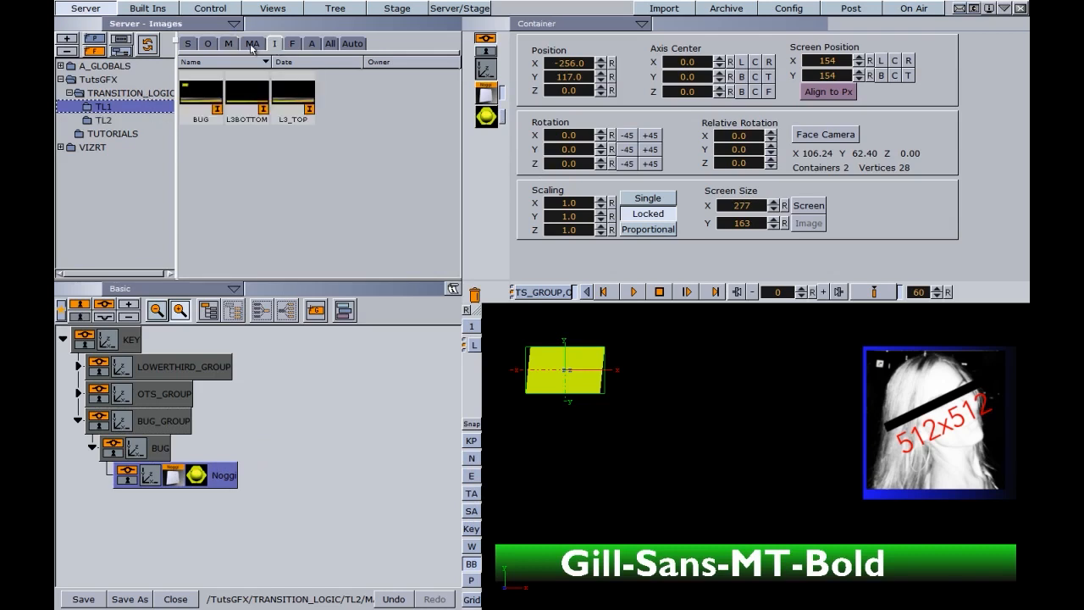
pyautogui.click(104, 78)
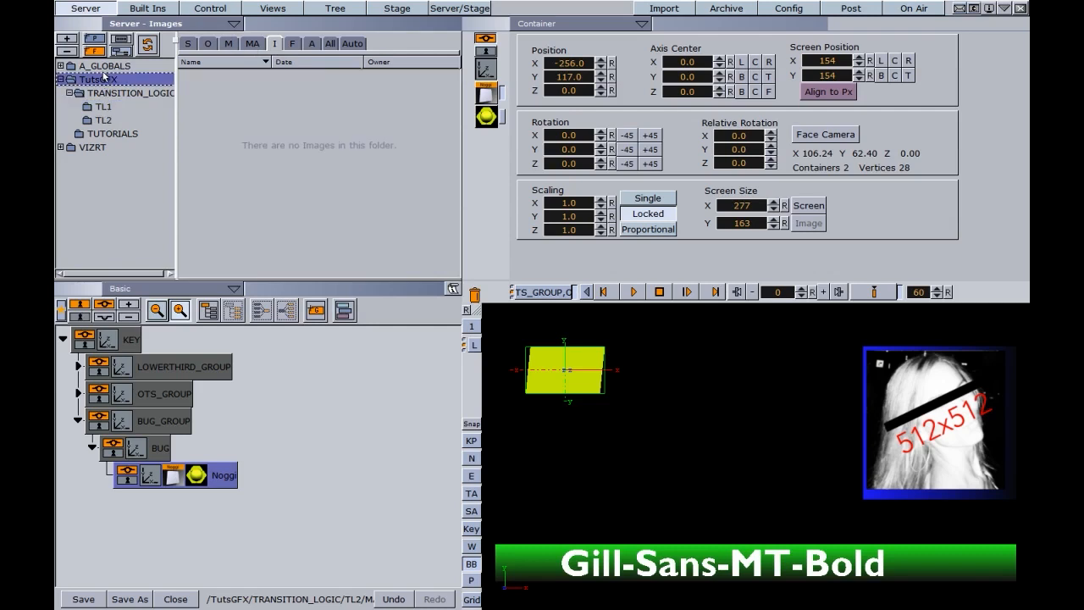
pyautogui.click(60, 66)
pyautogui.click(94, 94)
pyautogui.click(71, 93)
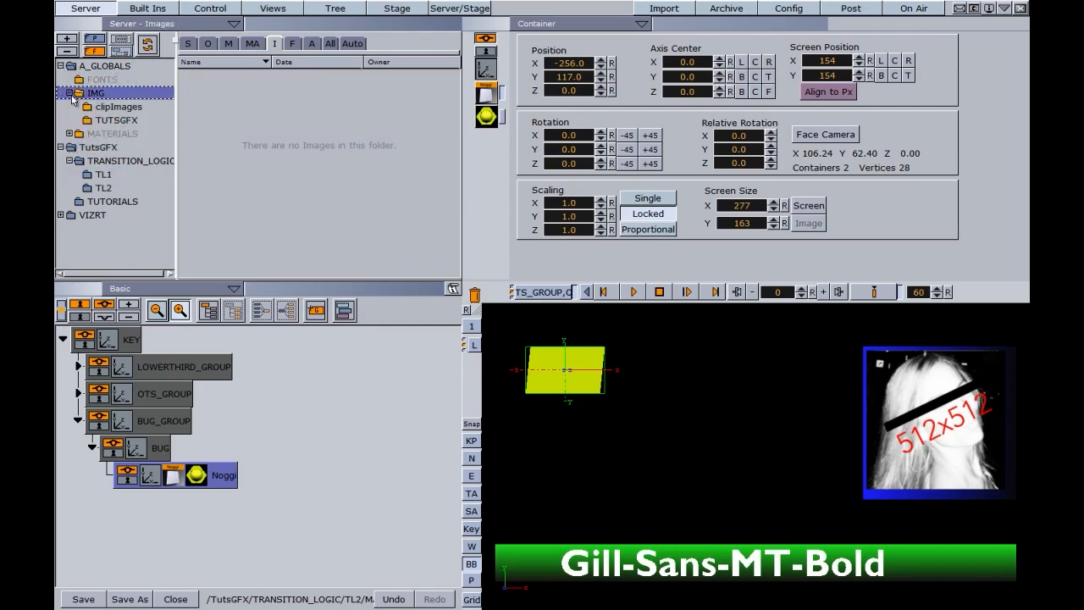
pyautogui.click(116, 121)
pyautogui.moveTo(388, 121); pyautogui.dragTo(161, 447)
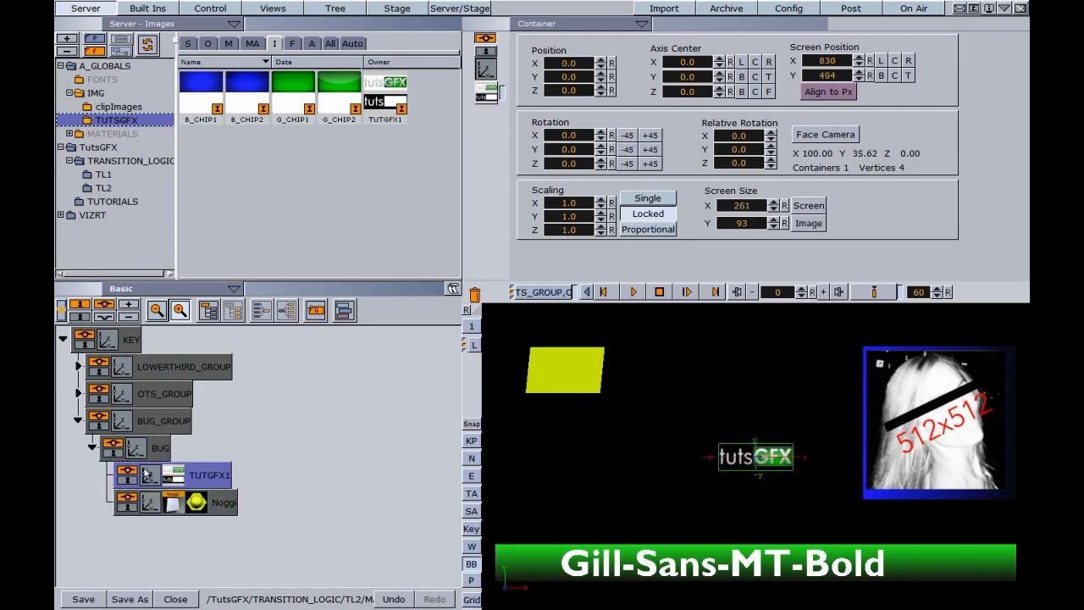
# Place the TUTGFX1 logo over the Noggi at X -256, Y 109 and bring it forward to Z 2.
pyautogui.moveTo(554, 77)
pyautogui.mouseDown()
pyautogui.moveTo(637, 76)
pyautogui.moveTo(385, 67)
pyautogui.mouseUp()
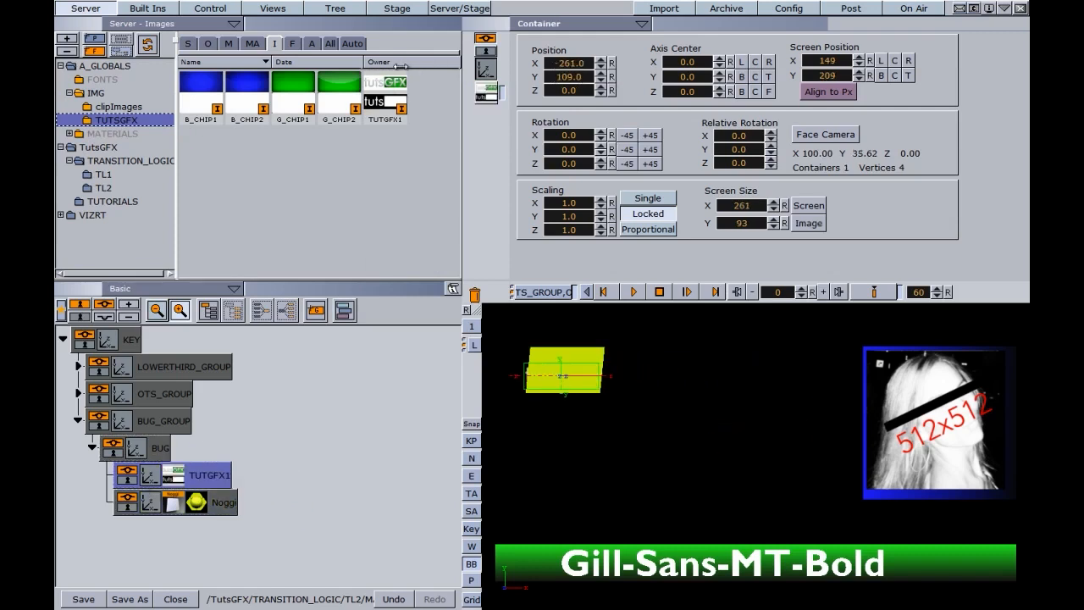
pyautogui.click(601, 88)
pyautogui.click(601, 88)
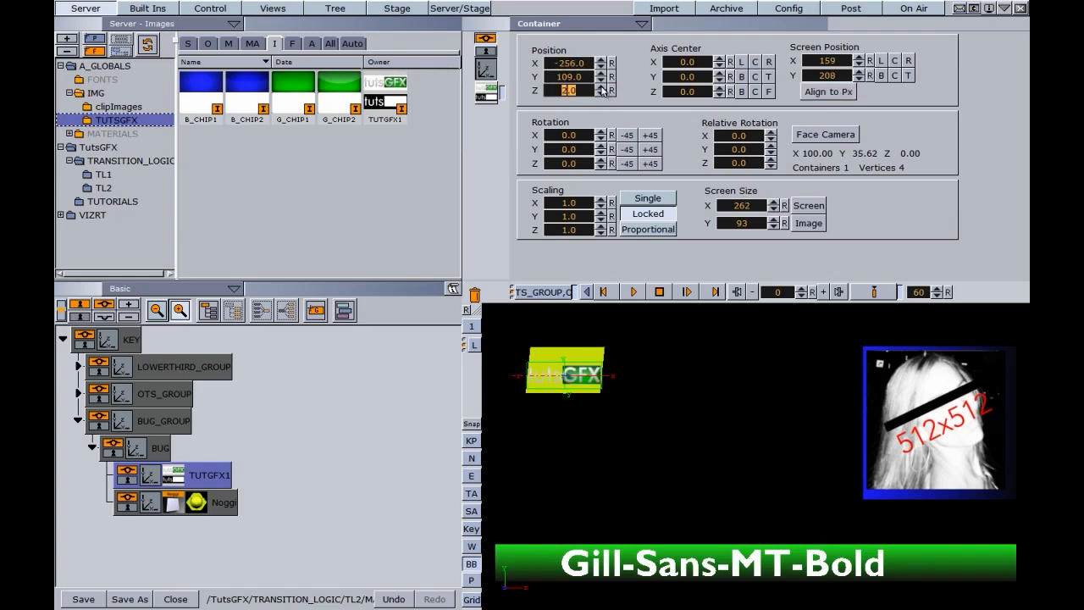
# Change the Noggi material's diffuse color to blue with RGB values 41, 61, 238.
pyautogui.click(198, 506)
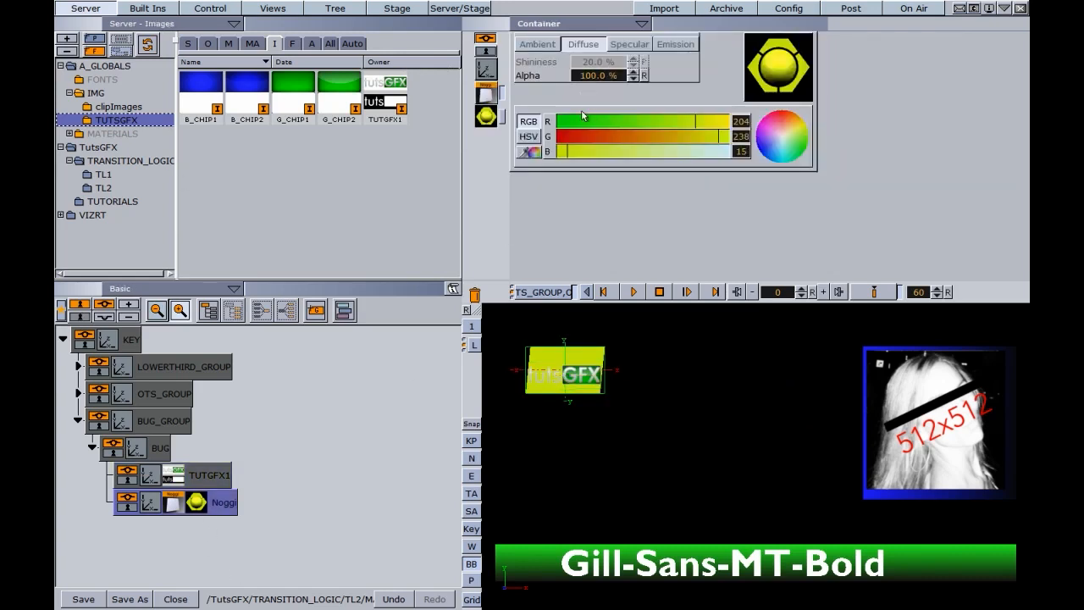
pyautogui.click(564, 123)
pyautogui.click(765, 153)
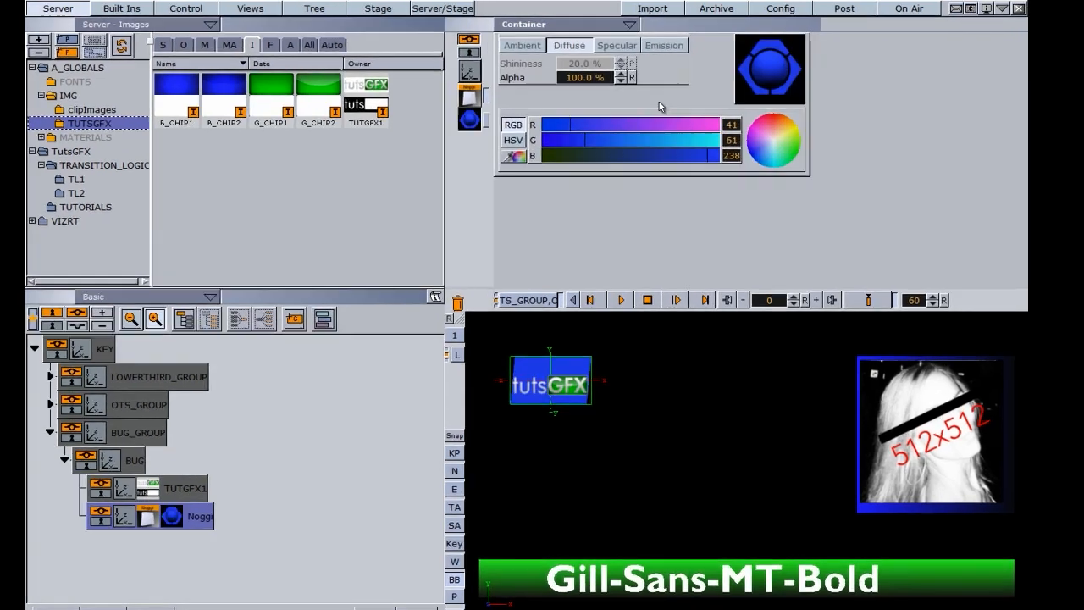
# Reduce the Noggi's height to about 35 and set its Y position to 109 to line it up behind the logo.
pyautogui.click(335, 118)
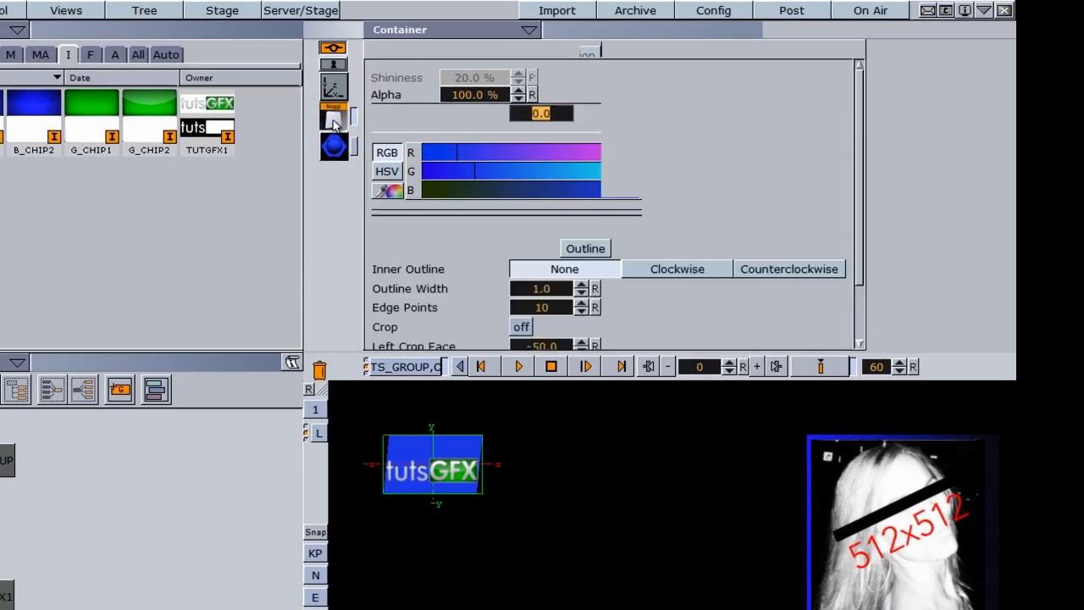
pyautogui.moveTo(538, 95); pyautogui.dragTo(358, 94)
pyautogui.click(334, 87)
pyautogui.moveTo(438, 97); pyautogui.dragTo(428, 96)
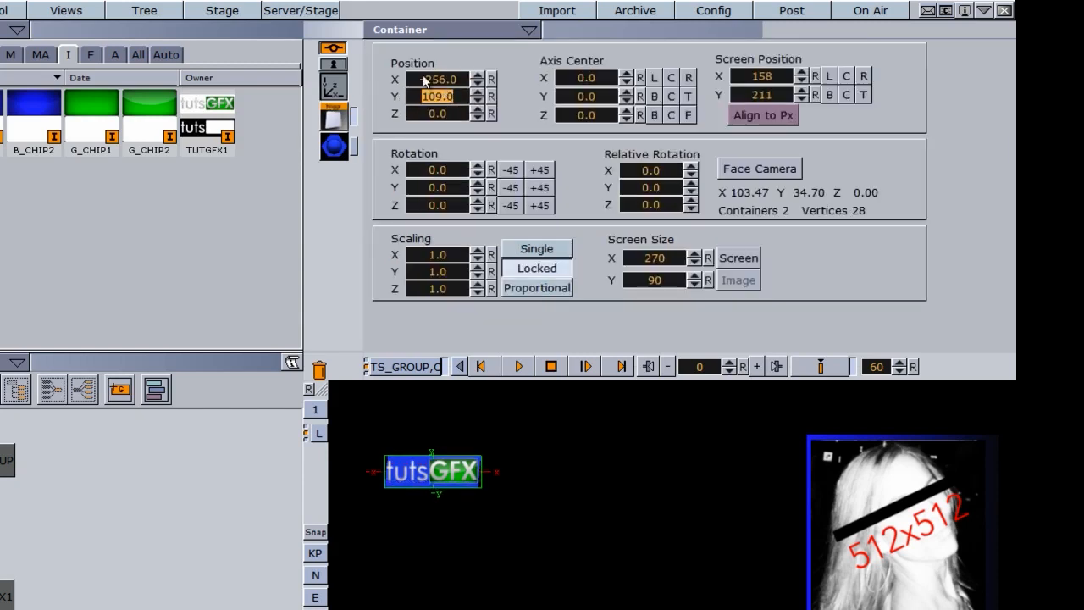
# Scale the Noggi to 1.08 with locked proportions and turn off the bounding box display.
pyautogui.moveTo(416, 254); pyautogui.dragTo(419, 254)
pyautogui.click(433, 255)
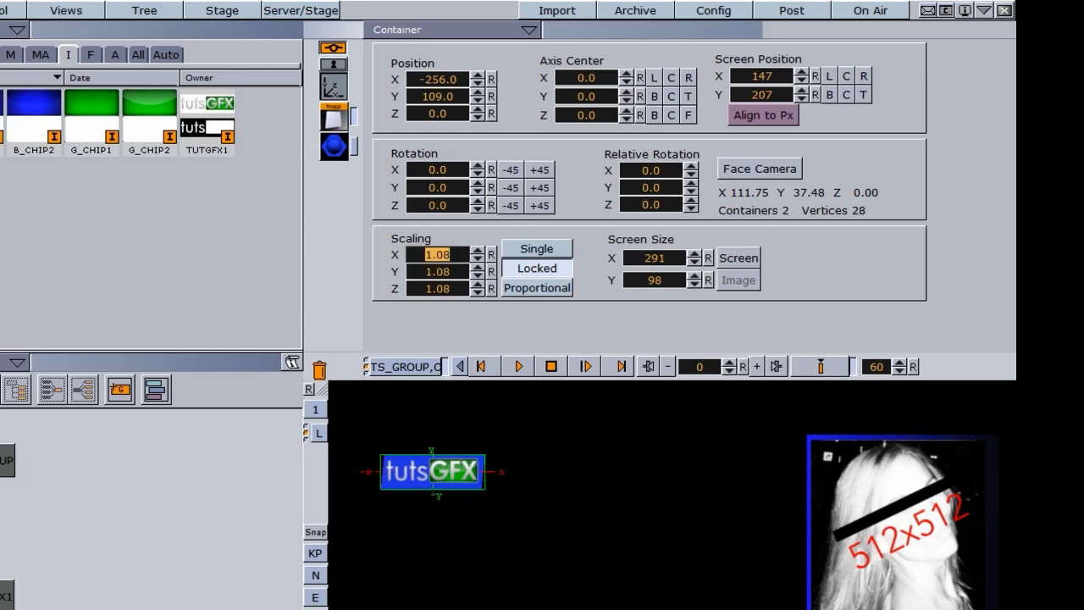
pyautogui.click(370, 537)
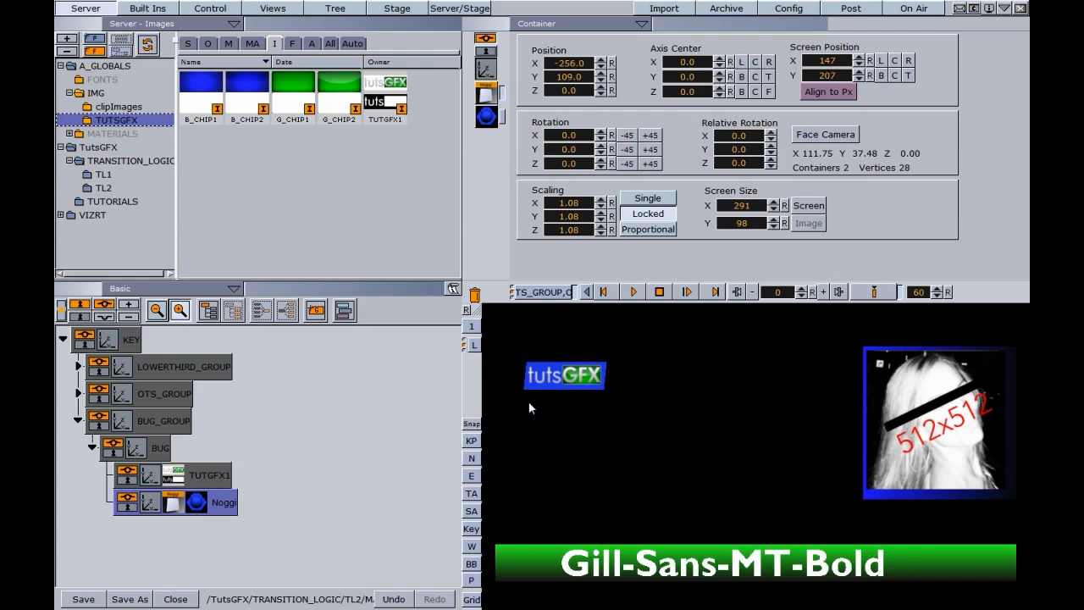
# Keyframe the BUG container above the visible frame at Y position 123 on frame 0.
pyautogui.click(136, 450)
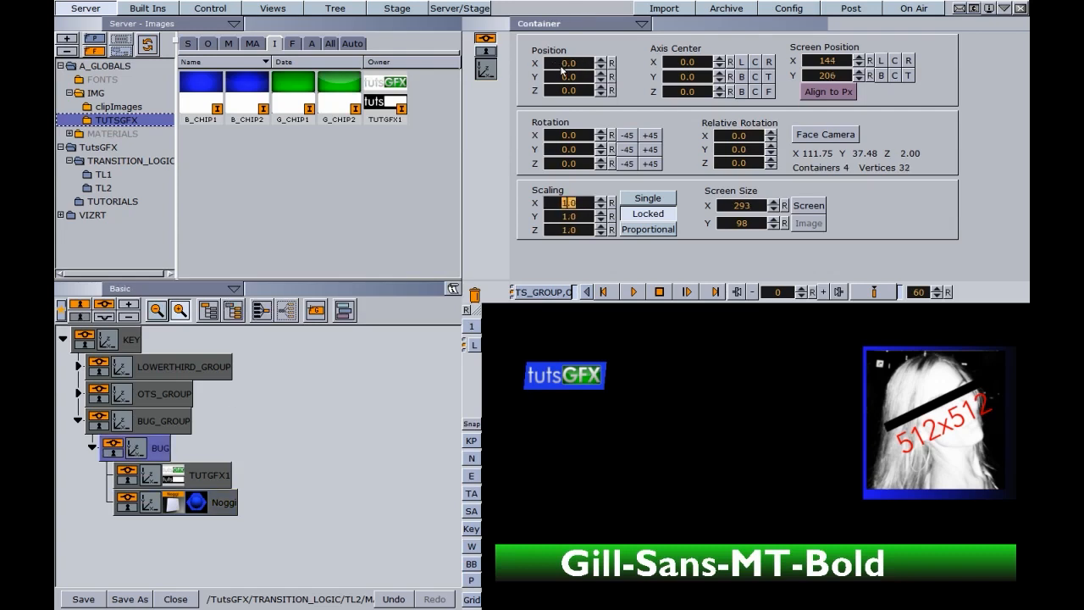
pyautogui.click(570, 64)
pyautogui.moveTo(569, 78); pyautogui.dragTo(644, 79)
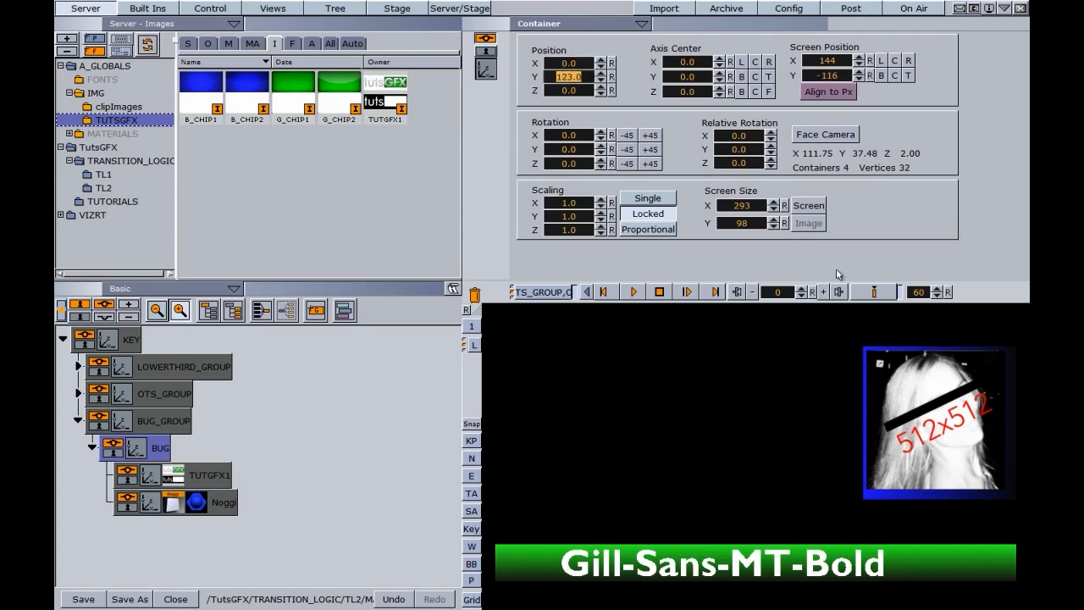
pyautogui.moveTo(876, 289); pyautogui.dragTo(900, 290)
# Keyframe the BUG container at Y 31 on frame 60 and out of frame at X -176 on frame 120.
pyautogui.moveTo(573, 78); pyautogui.dragTo(509, 79)
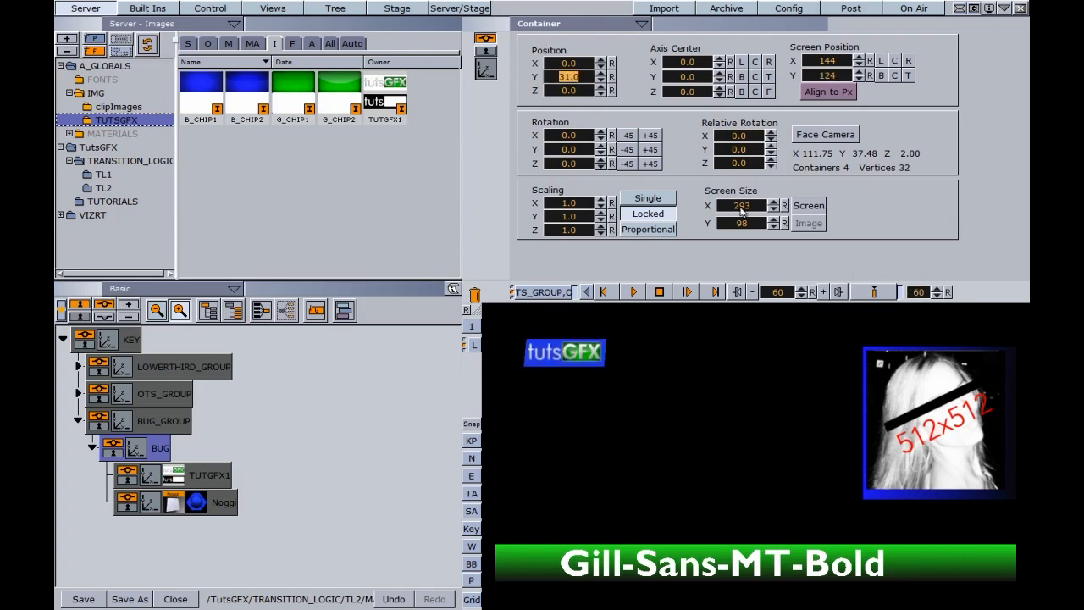
pyautogui.click(876, 293)
pyautogui.moveTo(575, 64); pyautogui.dragTo(461, 67)
pyautogui.click(876, 292)
# Show the stage's animation list from its beginning and collapse all existing directors.
pyautogui.click(398, 8)
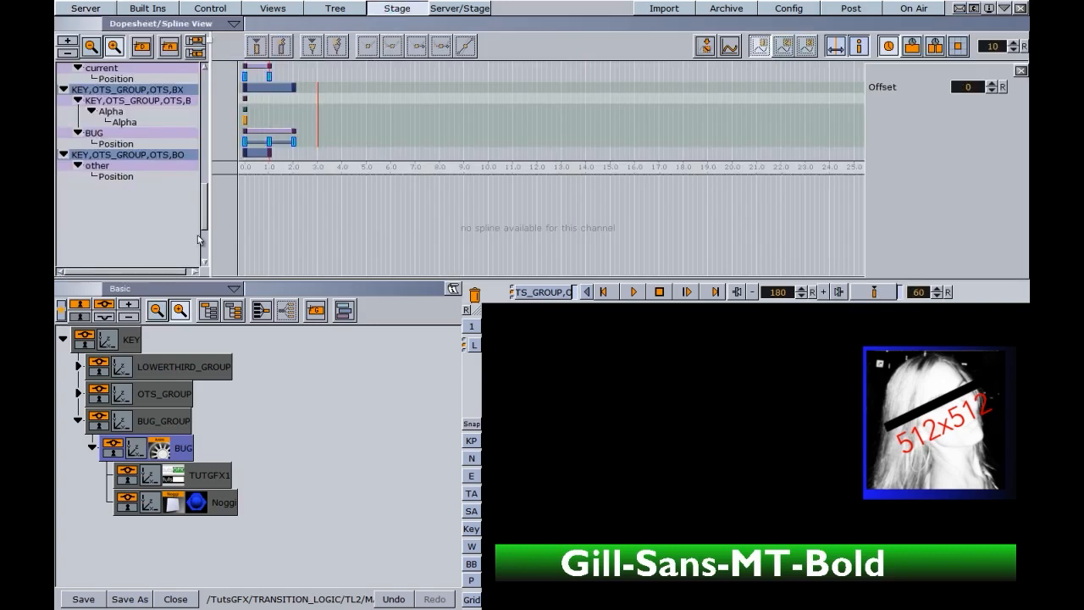
pyautogui.moveTo(202, 225); pyautogui.dragTo(207, 91)
pyautogui.click(63, 67)
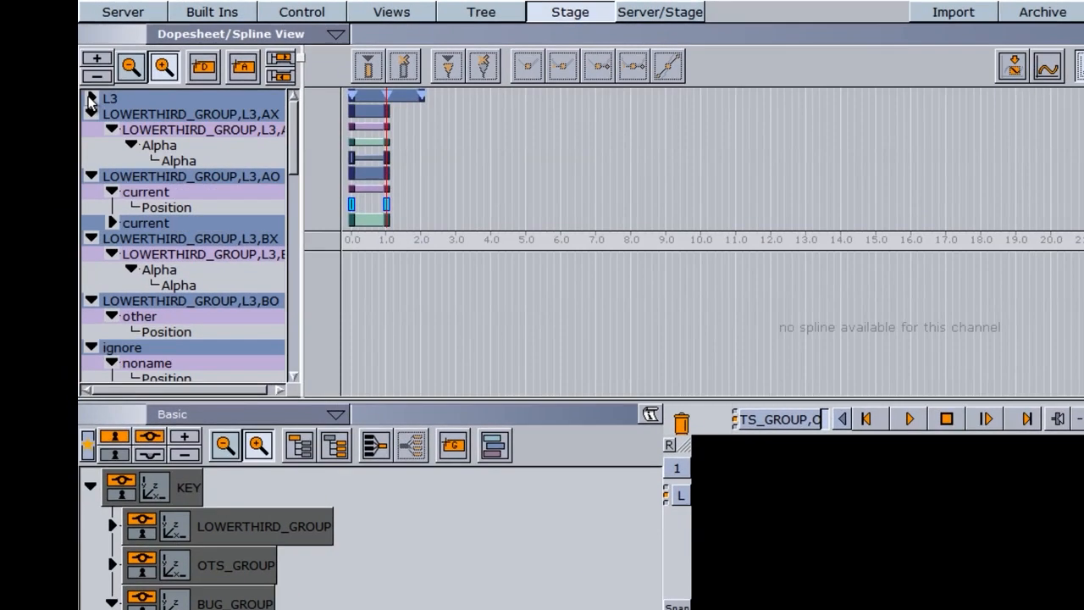
pyautogui.click(95, 76)
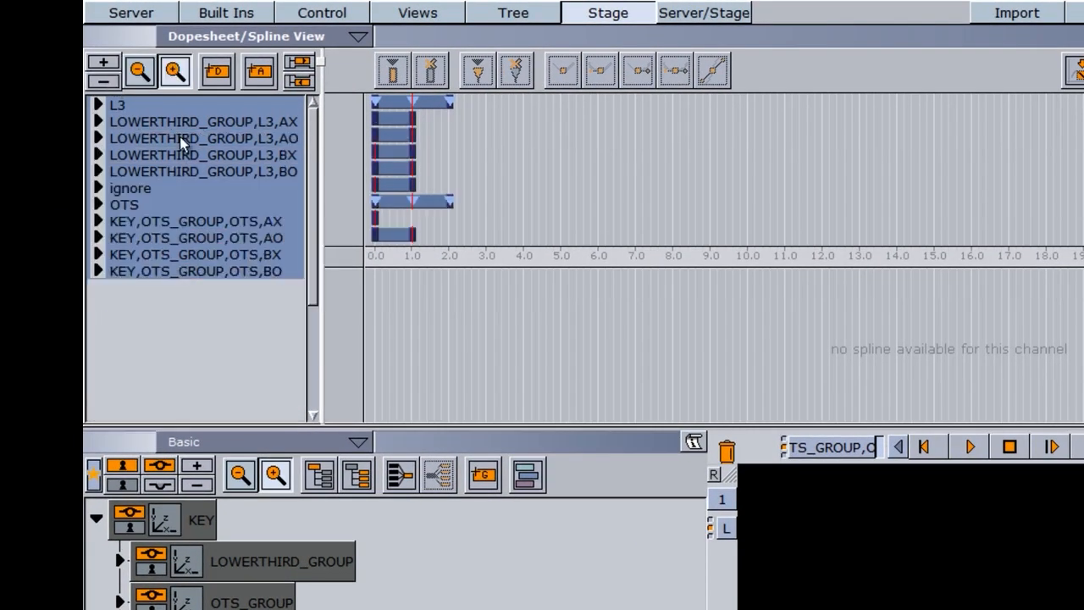
# Add a director named BUG to the stage and move the BUG container's animation into it.
pyautogui.moveTo(219, 74); pyautogui.dragTo(122, 381)
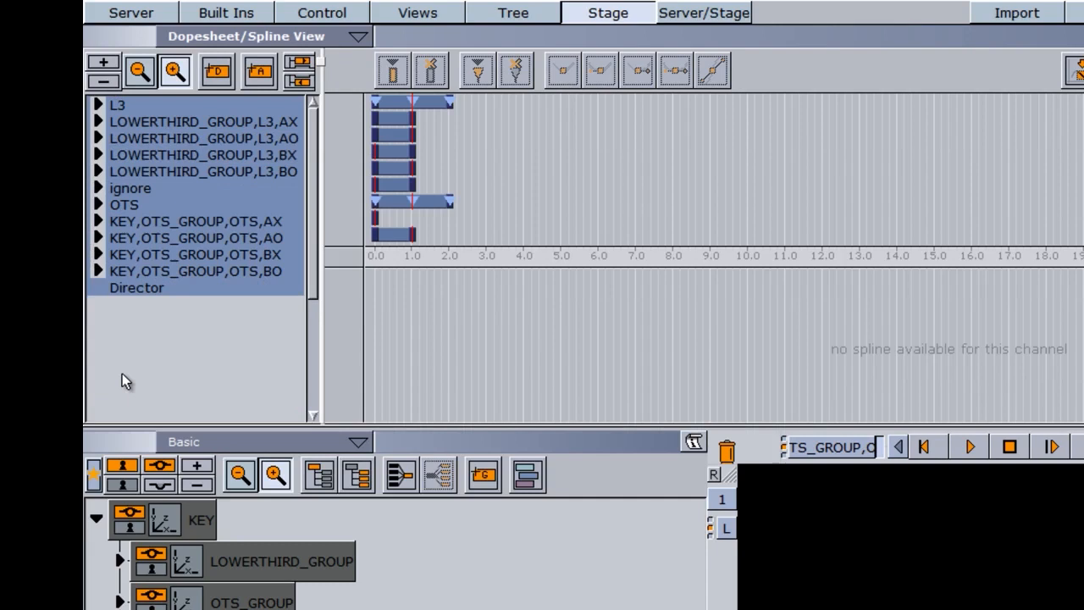
pyautogui.click(150, 293)
pyautogui.rightClick(153, 296)
pyautogui.click(193, 298)
pyautogui.write('E')
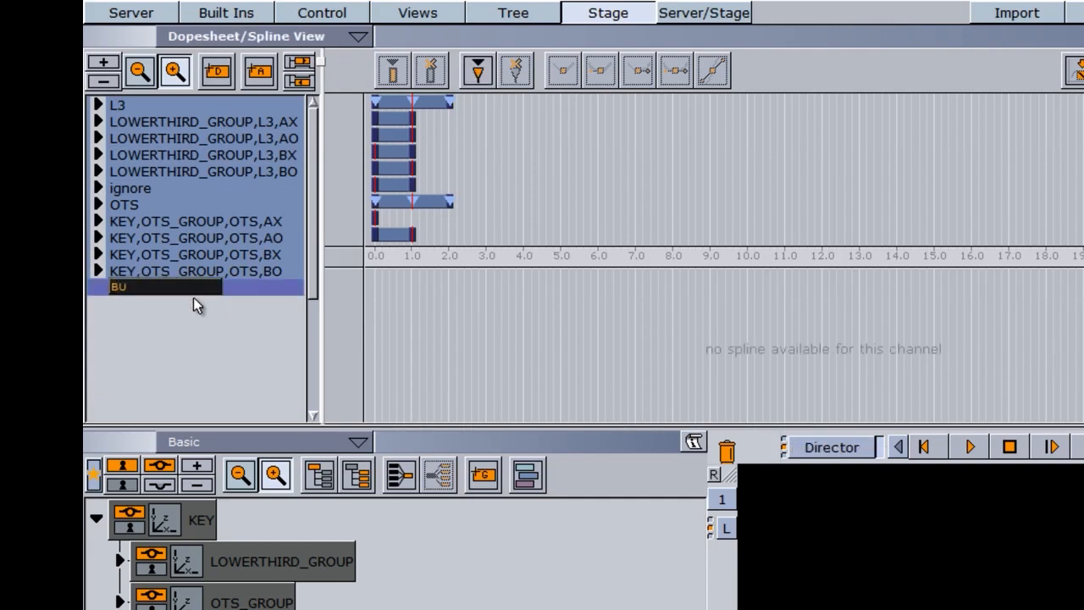
pyautogui.write('UG')
pyautogui.press('Return')
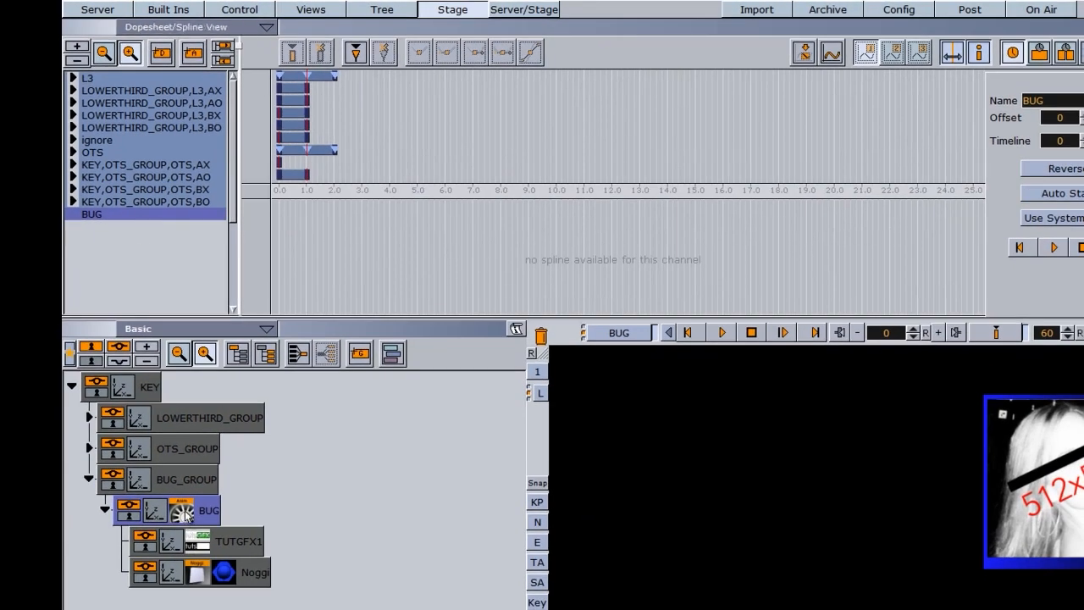
pyautogui.moveTo(120, 218); pyautogui.dragTo(148, 288)
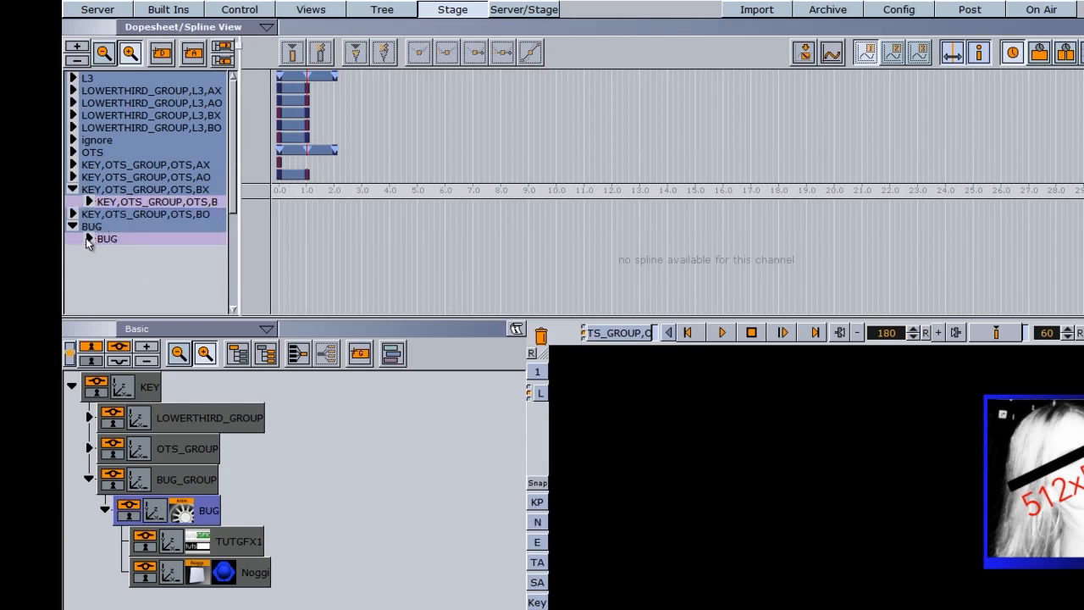
# Merge the BUG container's children into one geometry and save it as an object named BUG in the TL2 folder.
pyautogui.click(108, 14)
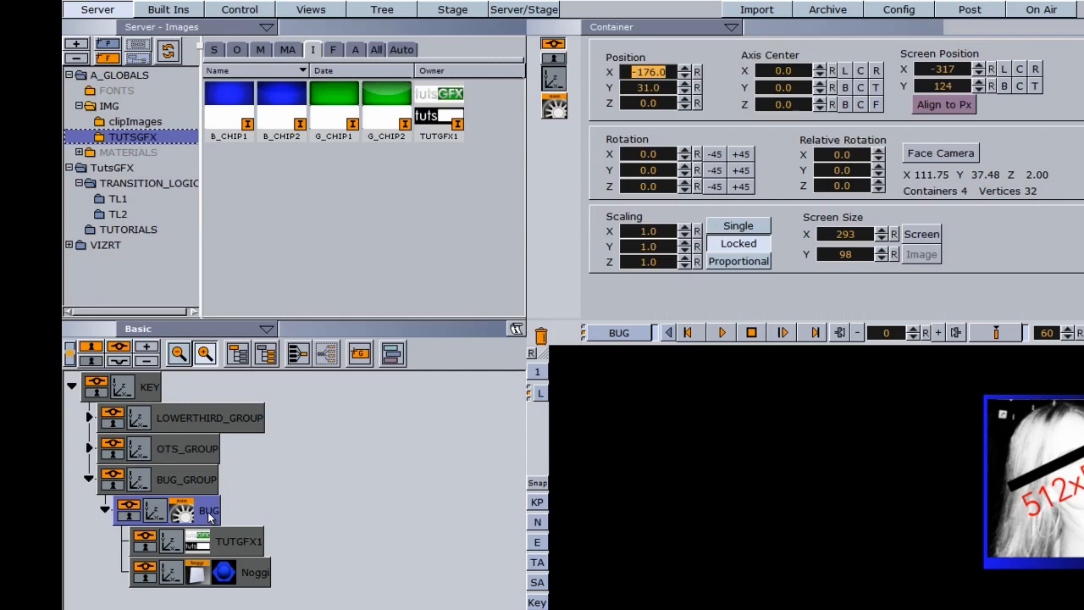
pyautogui.click(238, 50)
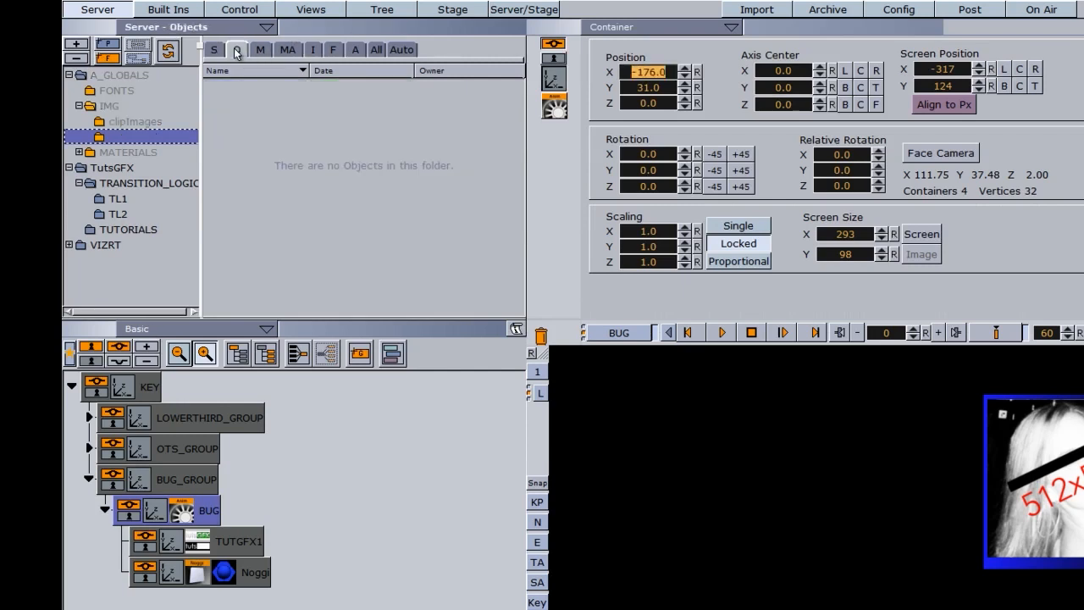
pyautogui.click(118, 215)
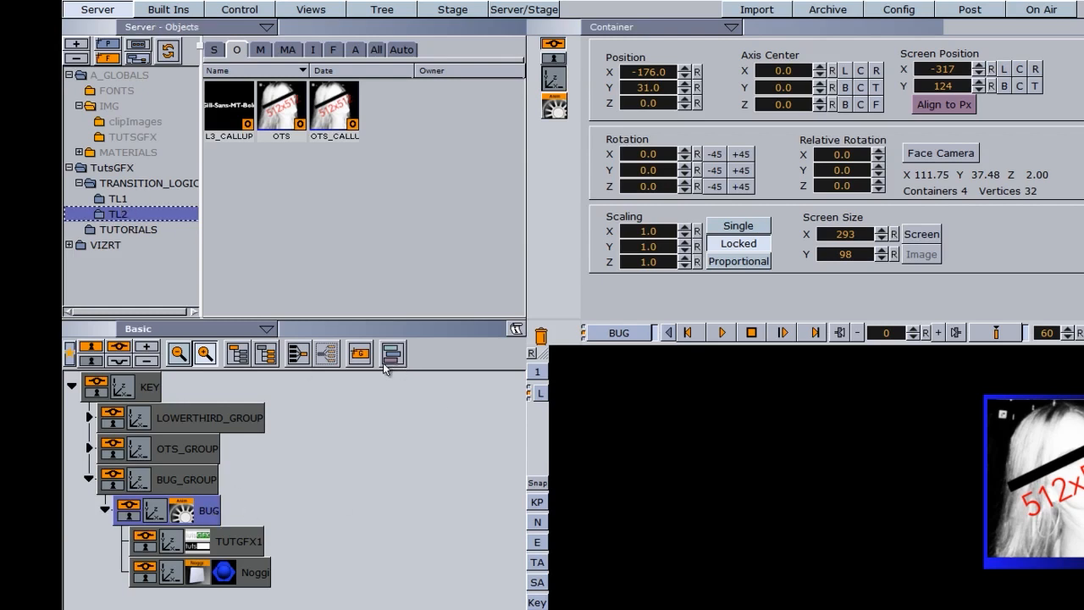
pyautogui.click(298, 353)
pyautogui.moveTo(173, 518); pyautogui.dragTo(295, 219)
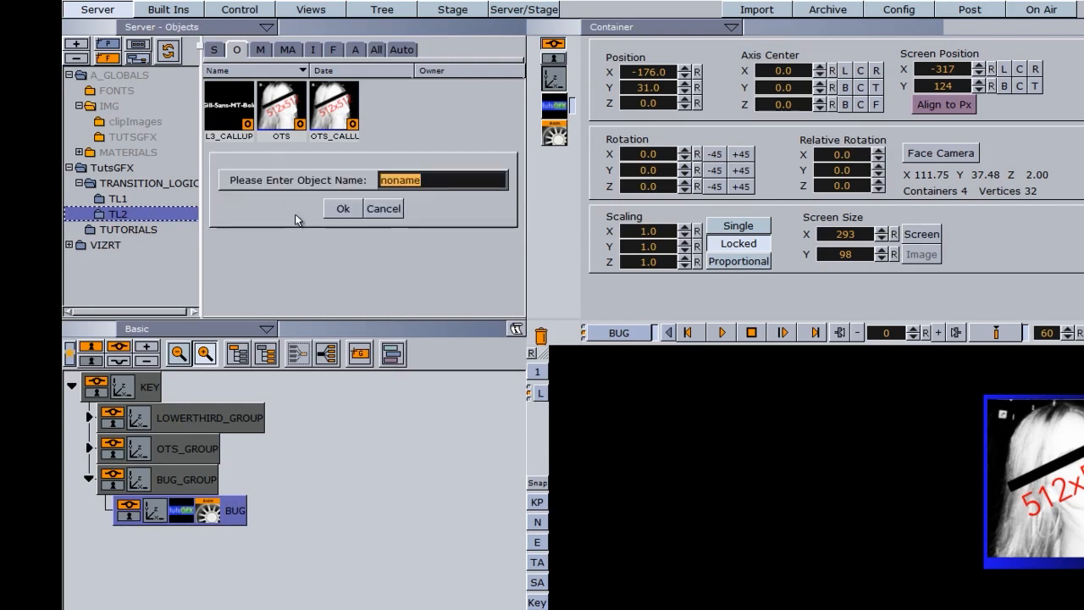
pyautogui.write('BUG')
pyautogui.press('Return')
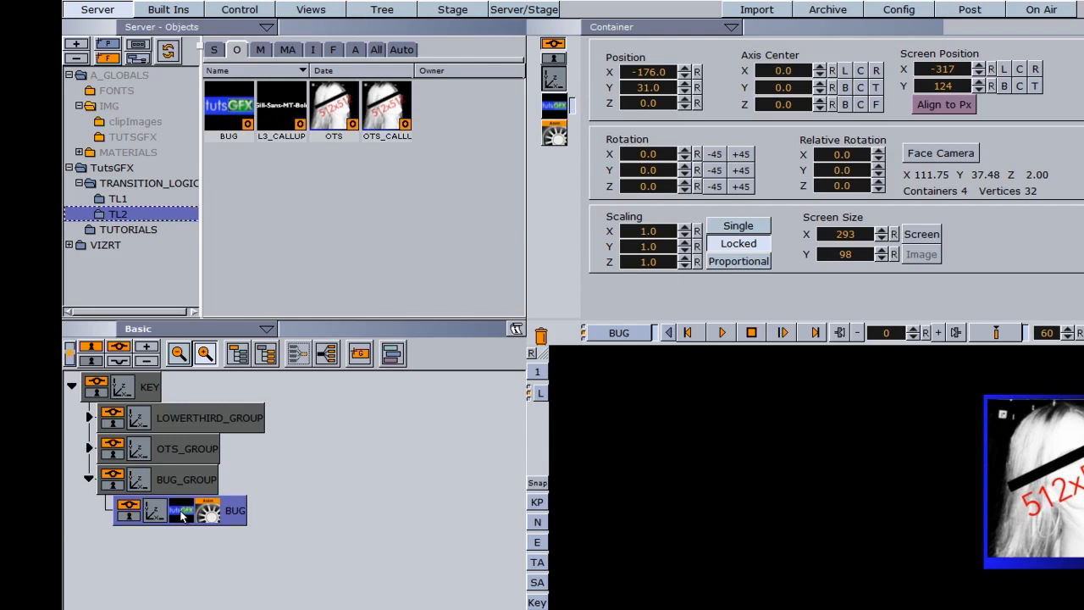
# Delete the merged geometry from the BUG container.
pyautogui.moveTo(181, 517); pyautogui.dragTo(546, 338)
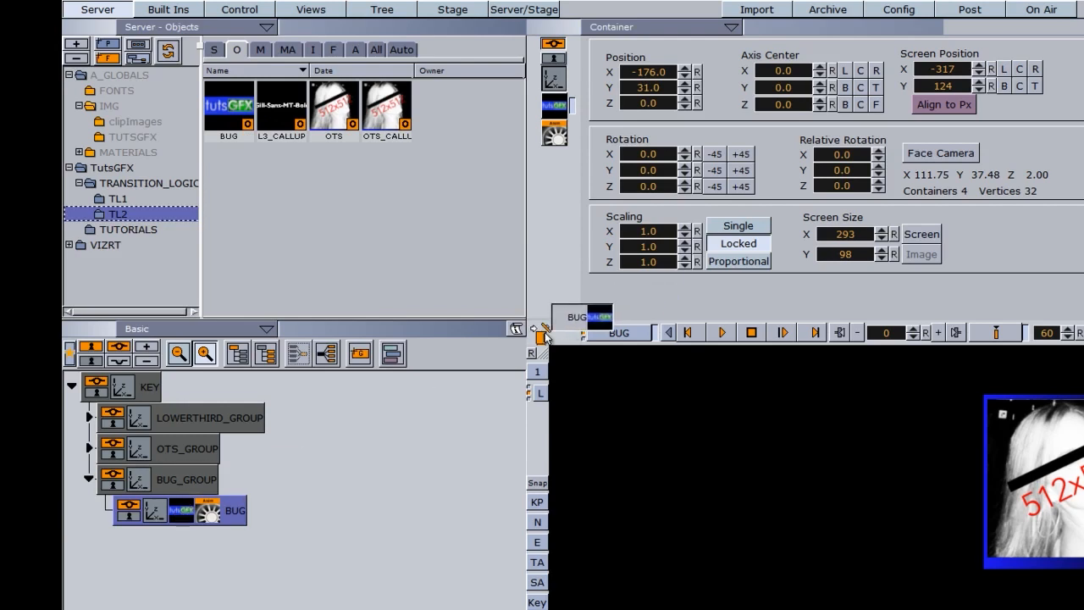
pyautogui.moveTo(546, 337); pyautogui.dragTo(543, 337)
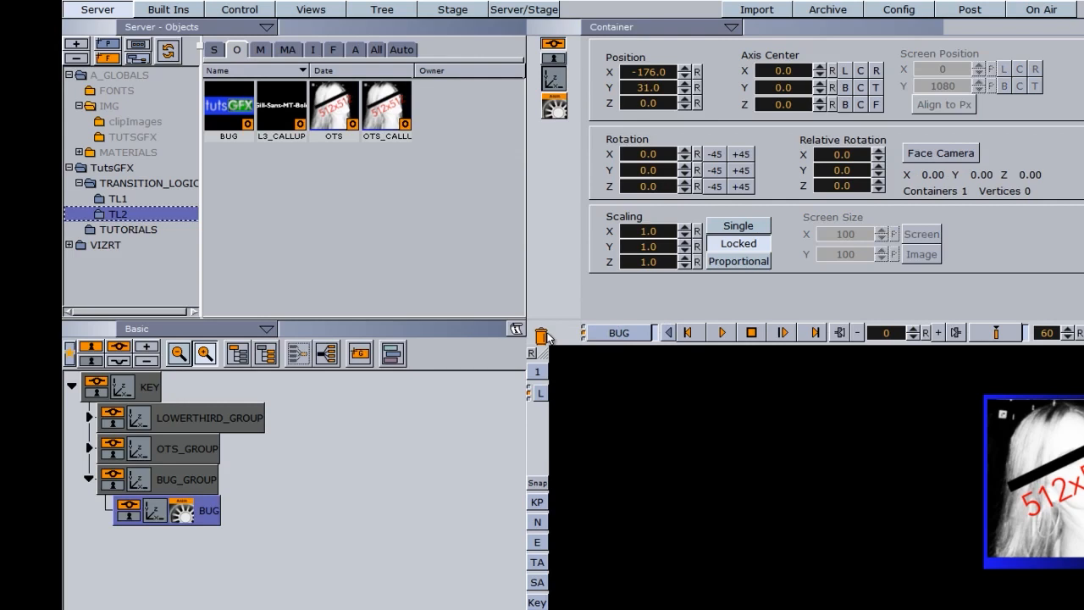
# Add a stop point at frame 0 of the BUG director, with its BUG animation expanded to show the Position channel.
pyautogui.click(453, 10)
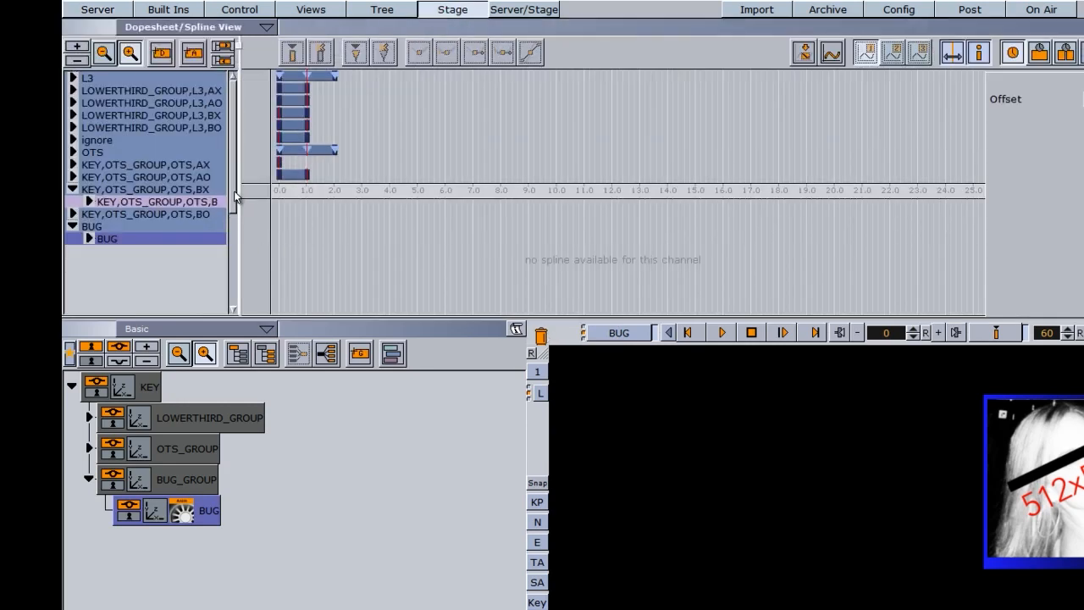
pyautogui.scroll(-2, 237, 197)
pyautogui.click(209, 168)
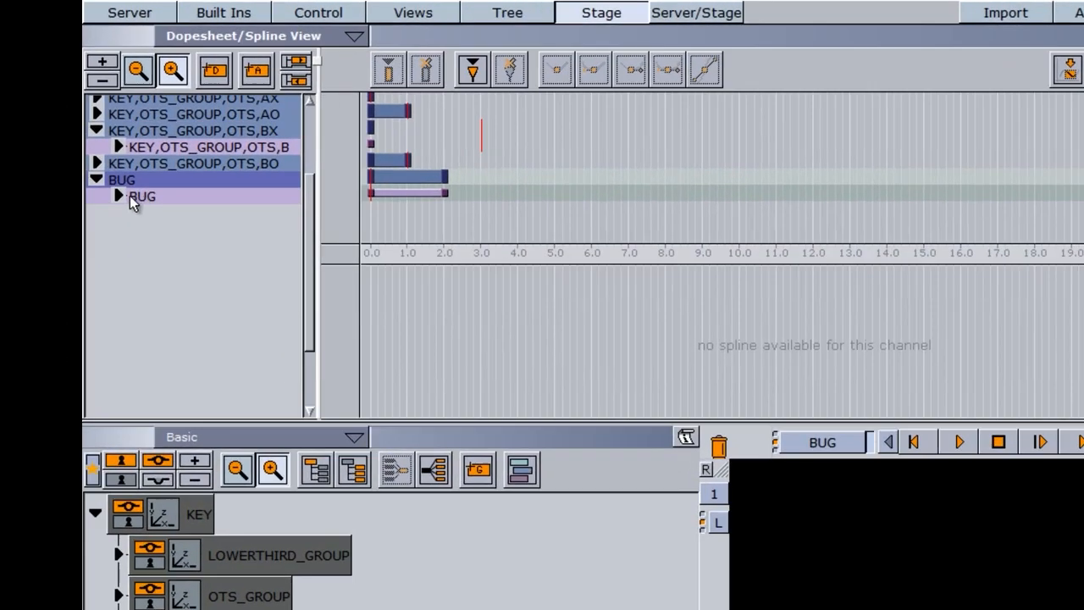
pyautogui.click(89, 168)
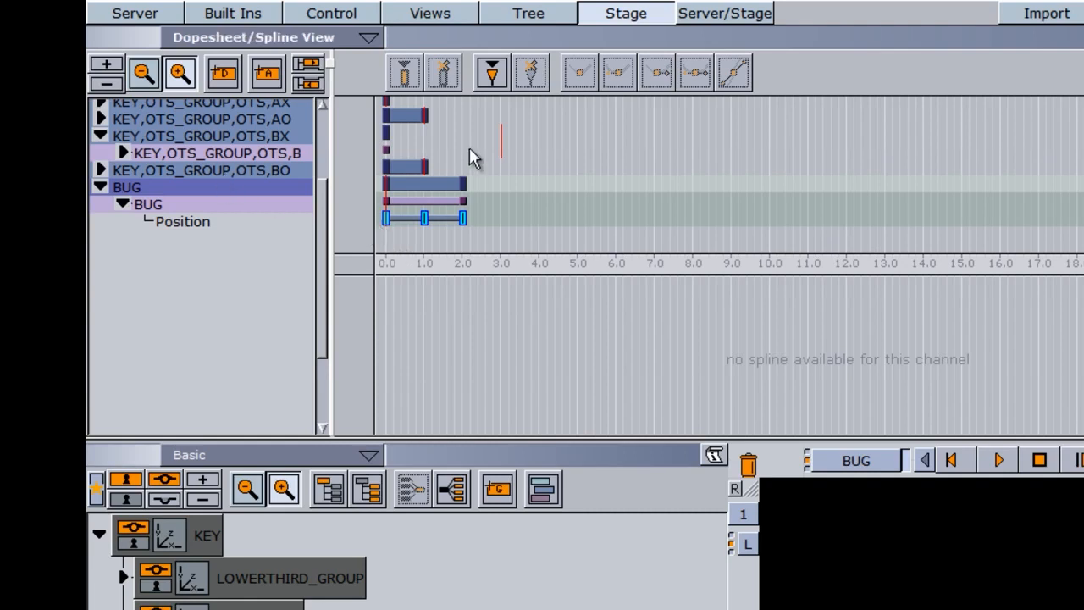
pyautogui.click(495, 74)
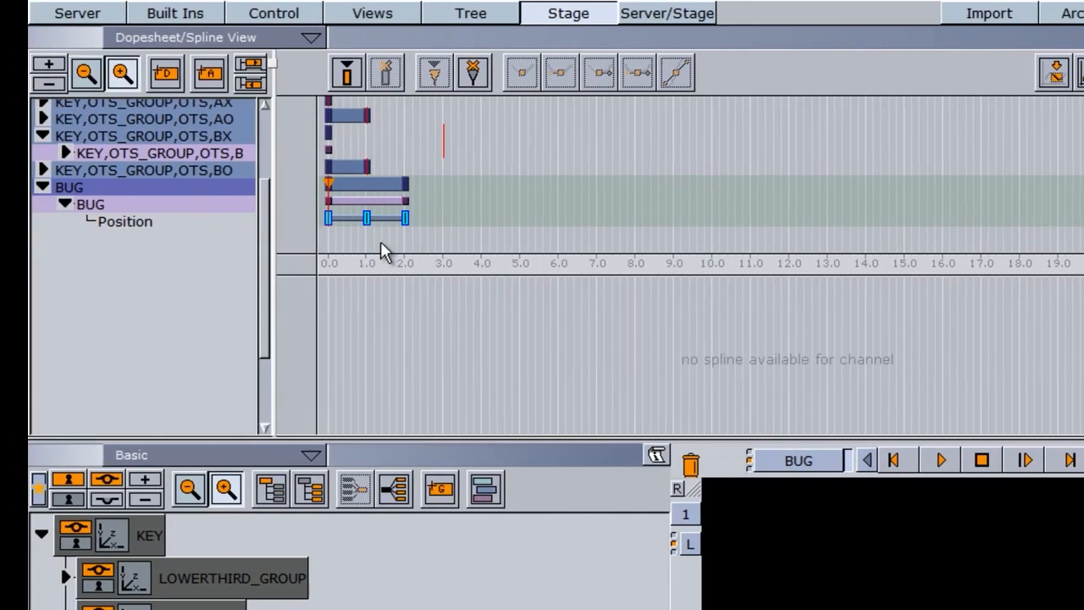
# Add a stop point at frame 60 of the BUG director and name it A.
pyautogui.moveTo(347, 236); pyautogui.dragTo(369, 242)
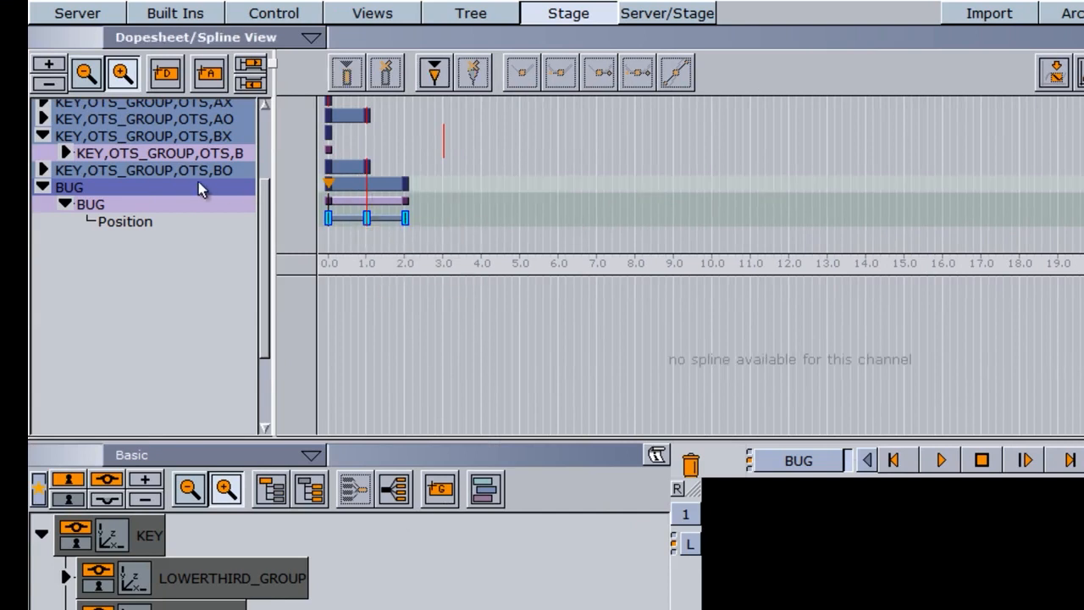
pyautogui.click(365, 183)
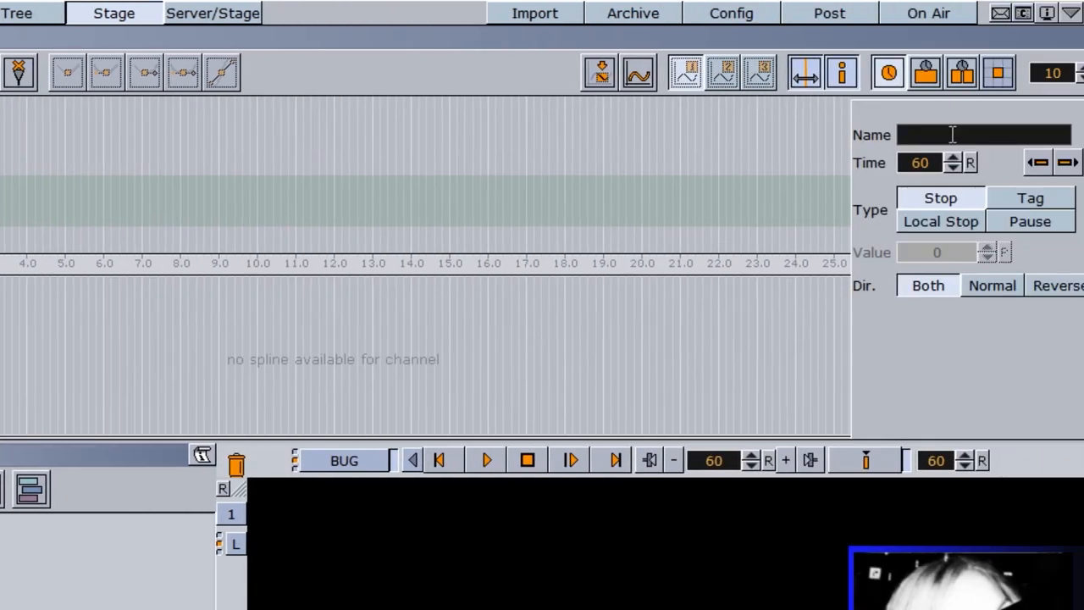
pyautogui.click(1083, 135)
pyautogui.write('A')
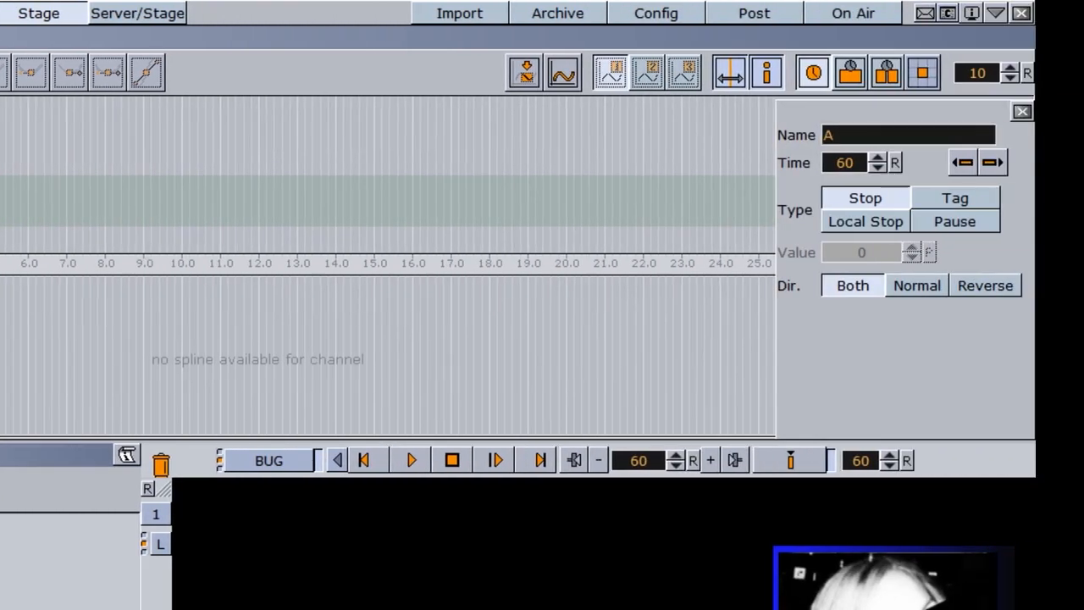
pyautogui.write('100')
# Add a stop point at frame 120 of the BUG director and name it O.
pyautogui.moveTo(0, 263); pyautogui.dragTo(0, 263)
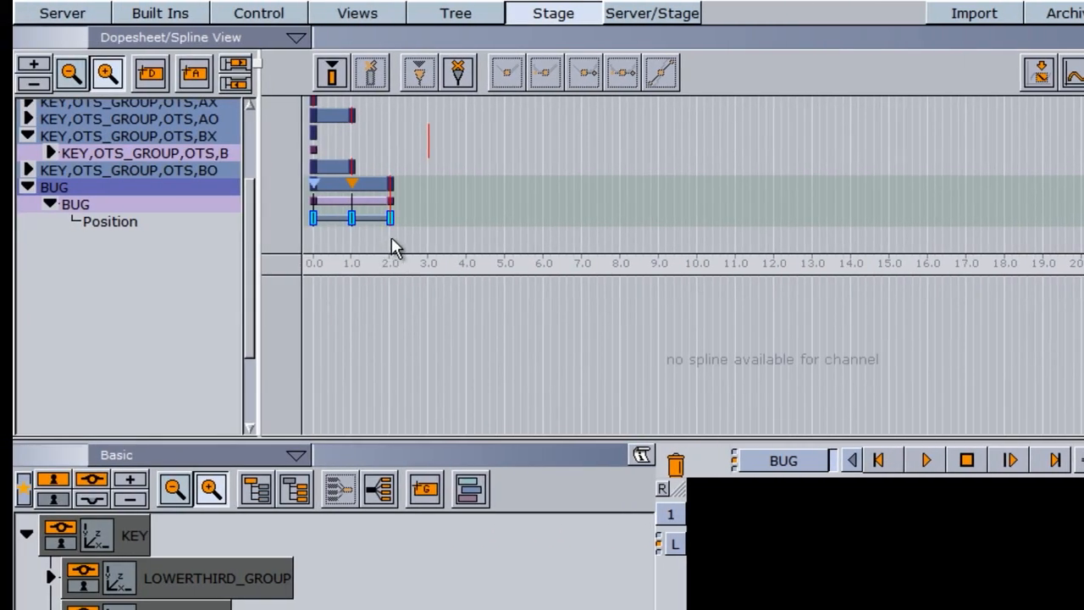
pyautogui.click(207, 194)
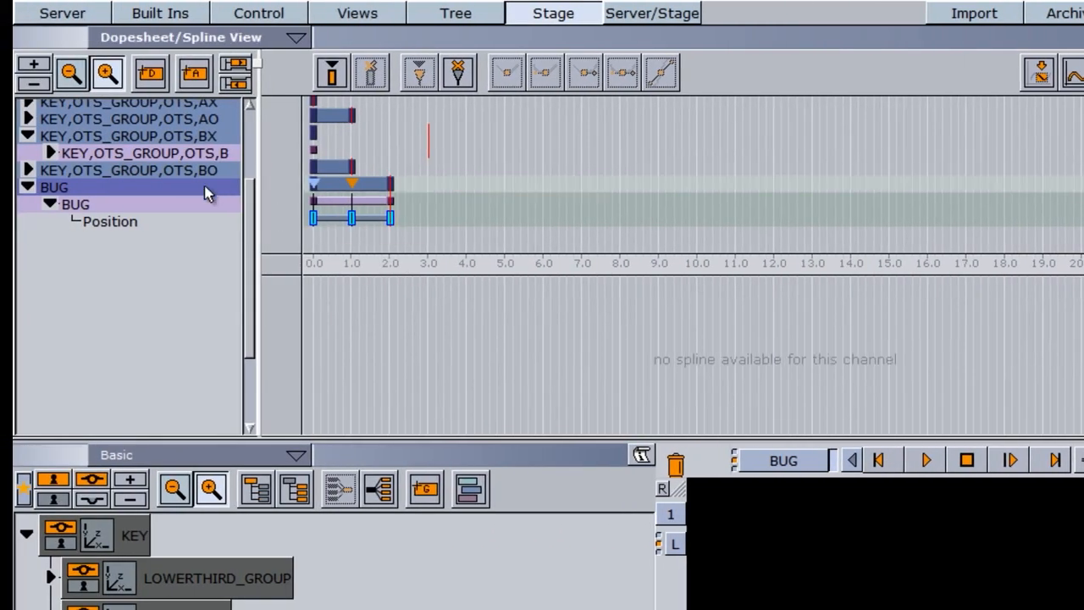
pyautogui.click(391, 183)
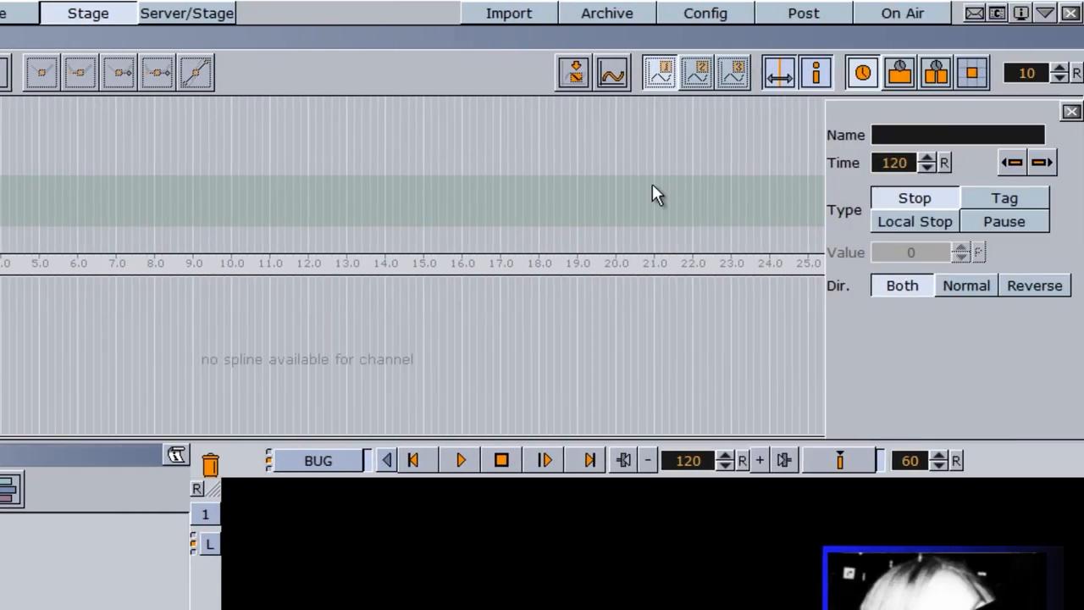
pyautogui.click(922, 135)
pyautogui.write('O')
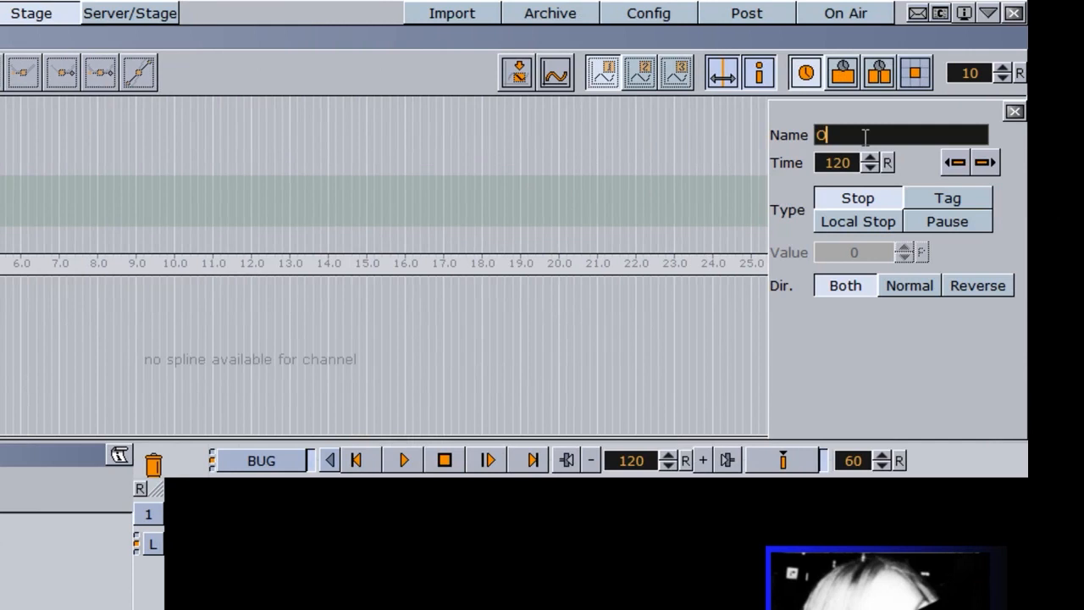
pyautogui.press('Return')
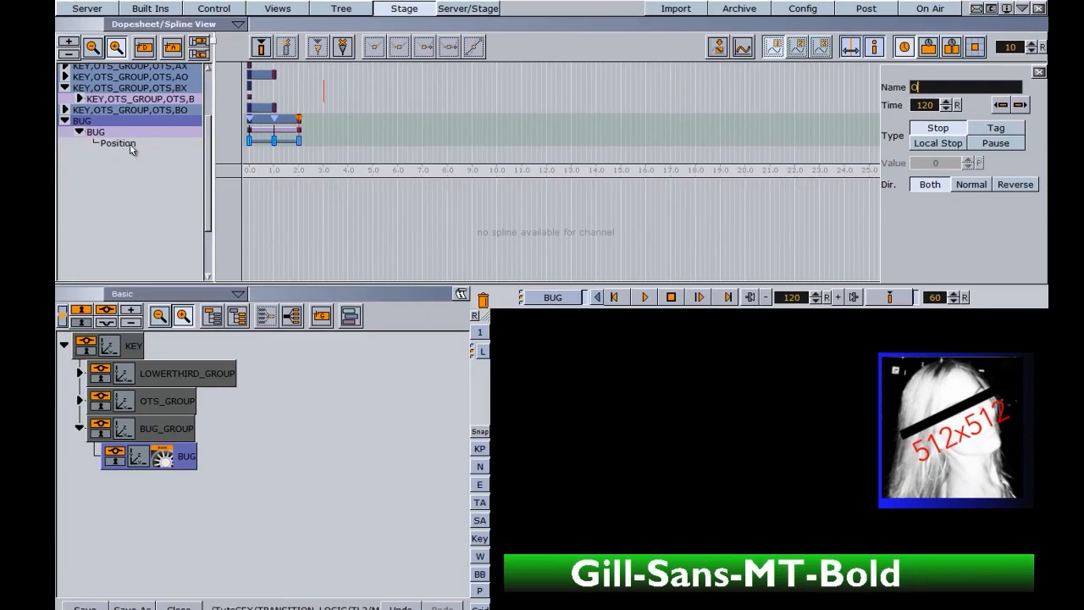
# Add the Toggle container plugin to the BUG container and create its default keyframes.
pyautogui.click(168, 10)
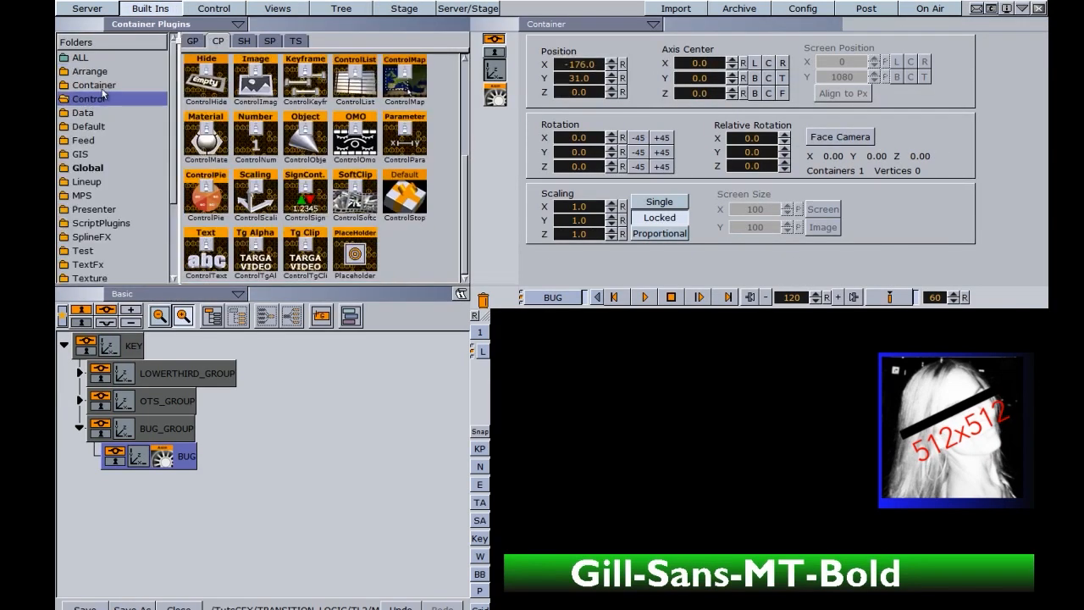
pyautogui.click(102, 87)
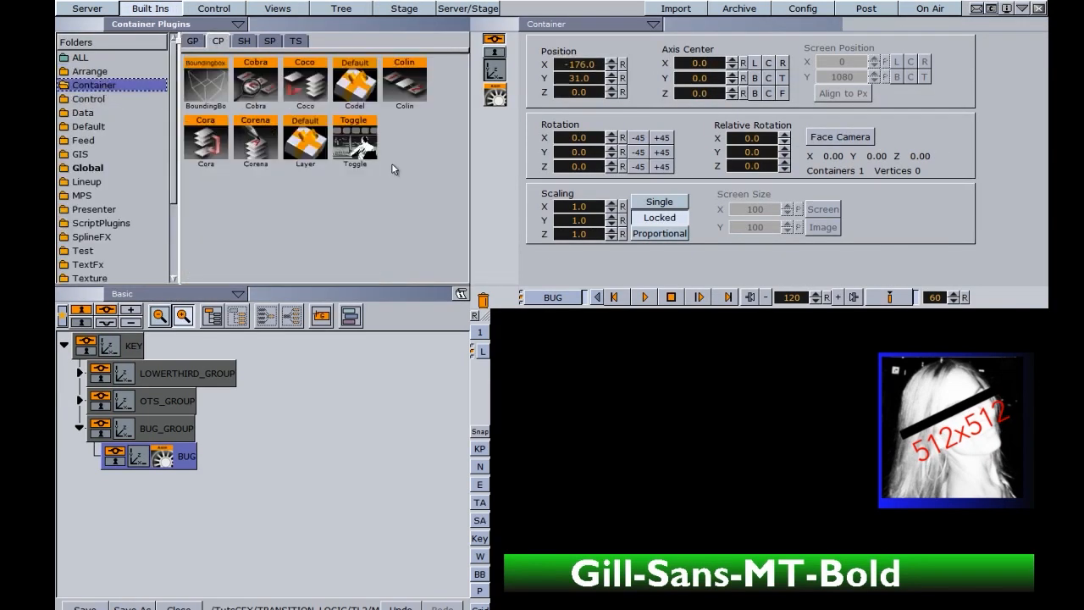
pyautogui.moveTo(369, 143); pyautogui.dragTo(185, 463)
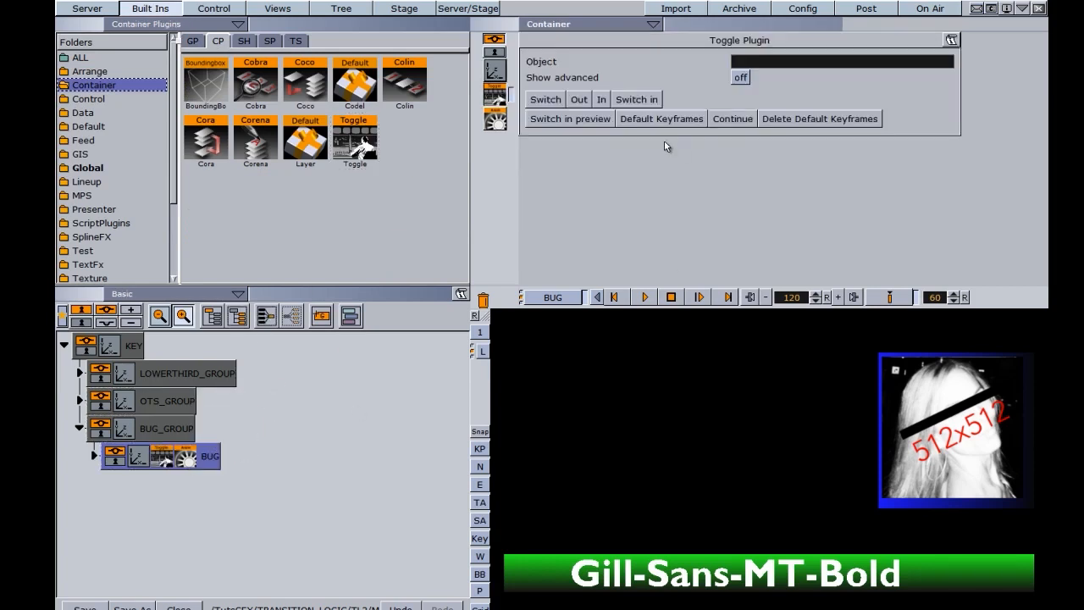
pyautogui.click(650, 120)
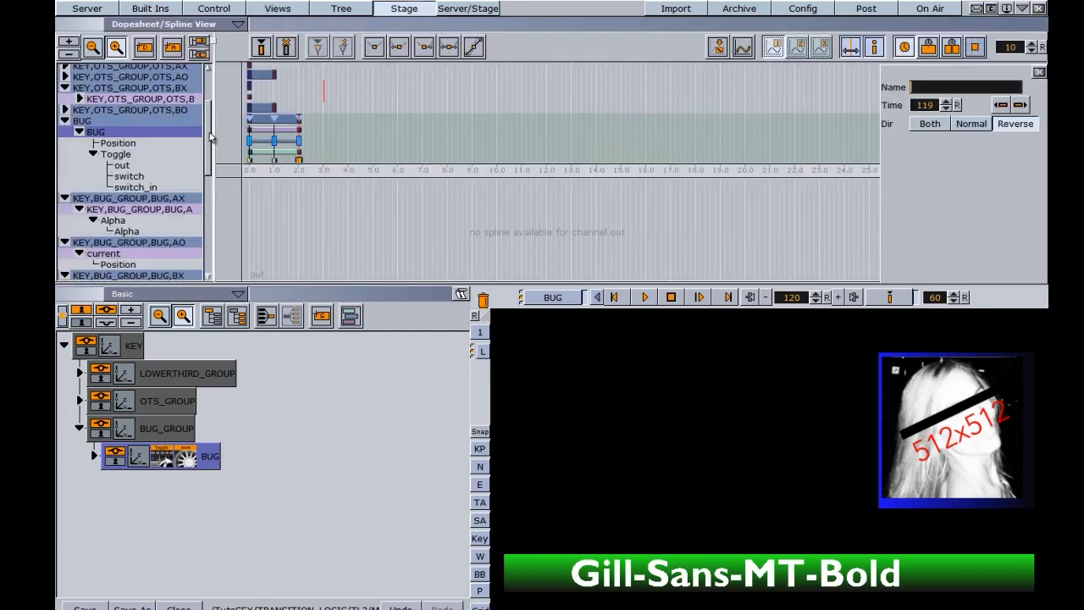
# Move the end Alpha keyframes of the KEY,BUG_GROUP,BUG,AX and BX directors to 0.383 seconds.
pyautogui.moveTo(210, 133); pyautogui.dragTo(210, 157)
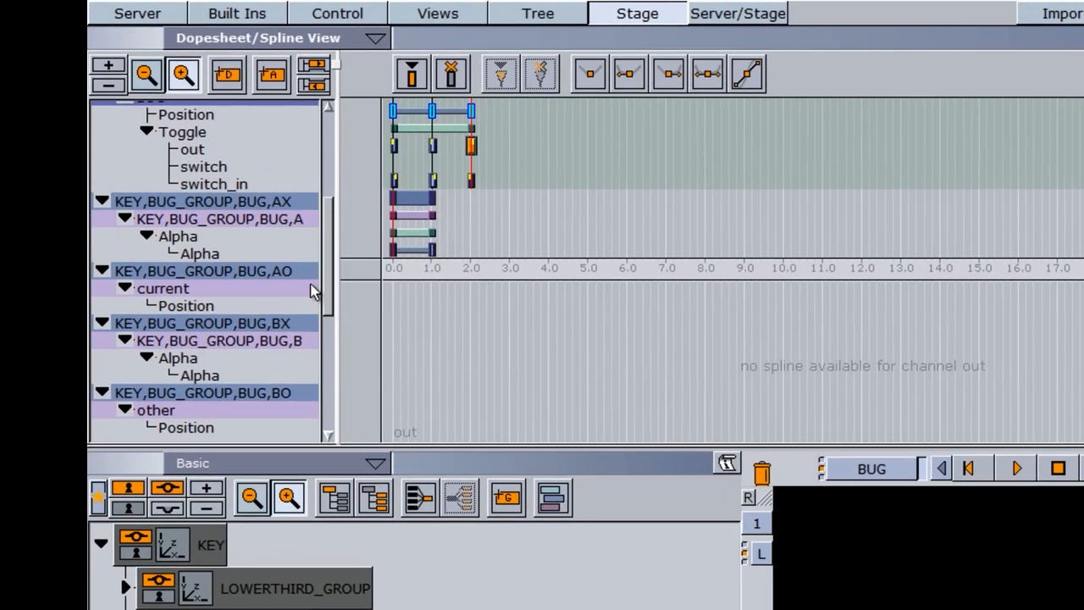
pyautogui.moveTo(329, 277); pyautogui.dragTo(331, 305)
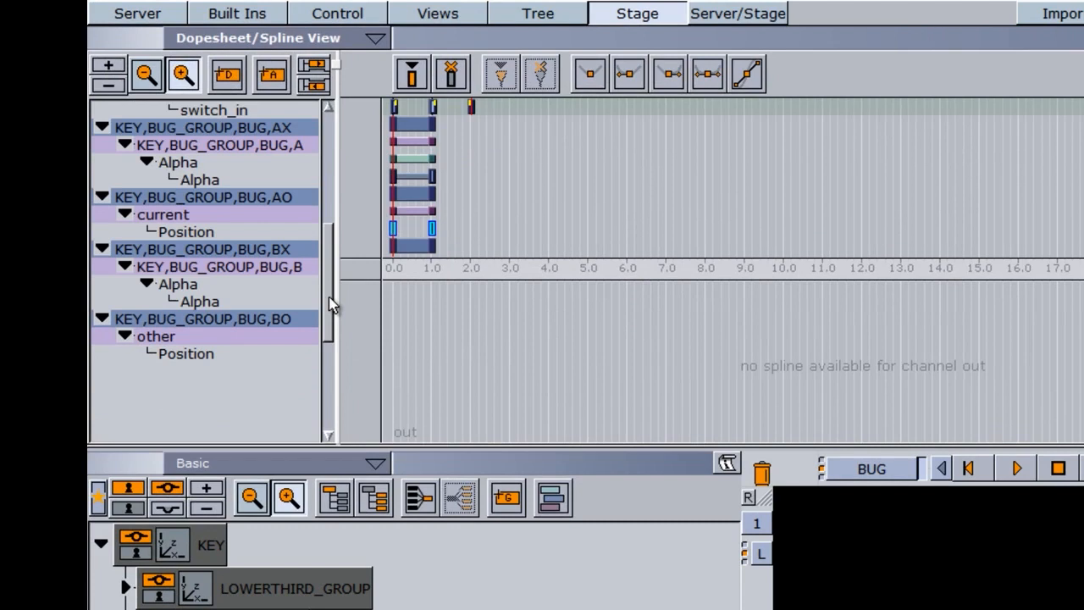
pyautogui.moveTo(432, 176); pyautogui.dragTo(413, 188)
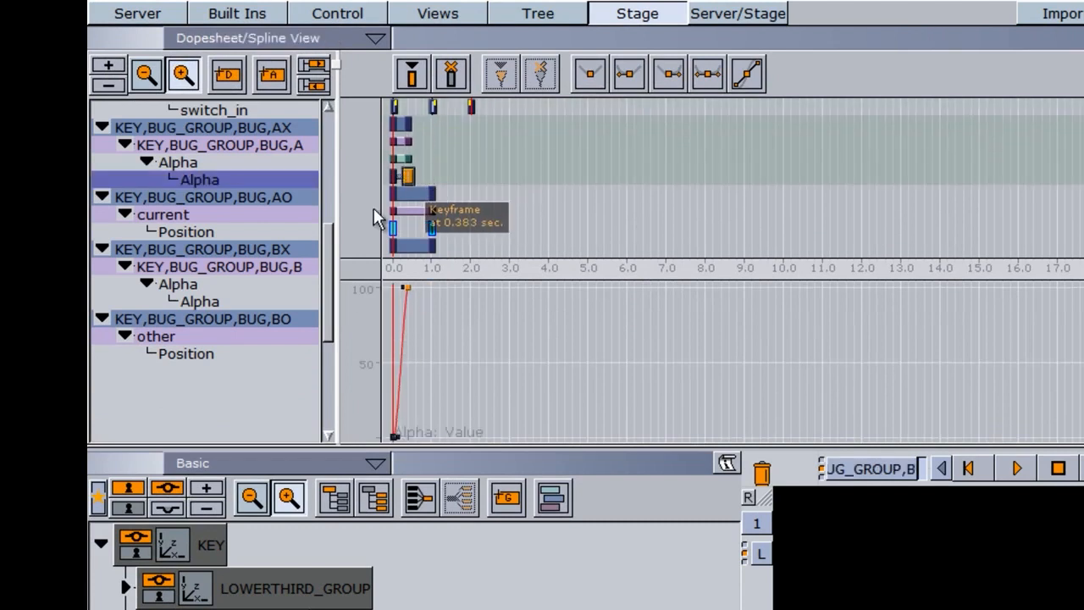
pyautogui.moveTo(329, 276); pyautogui.dragTo(327, 308)
pyautogui.moveTo(431, 200); pyautogui.dragTo(406, 201)
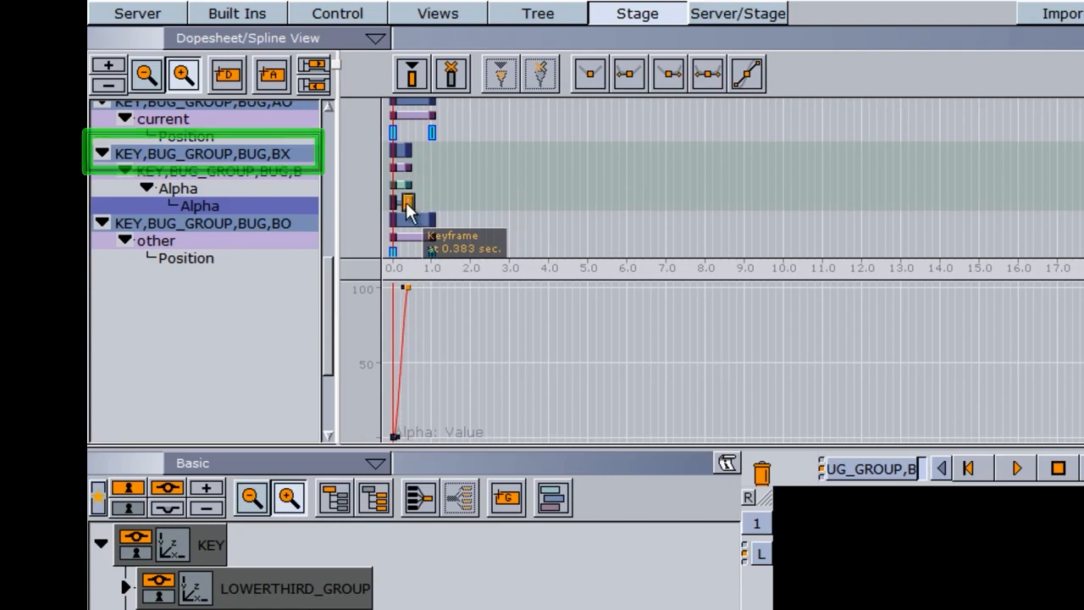
# Delete the end Alpha keyframes from the KEY,BUG_GROUP,BUG,BX and AX directors.
pyautogui.click(452, 76)
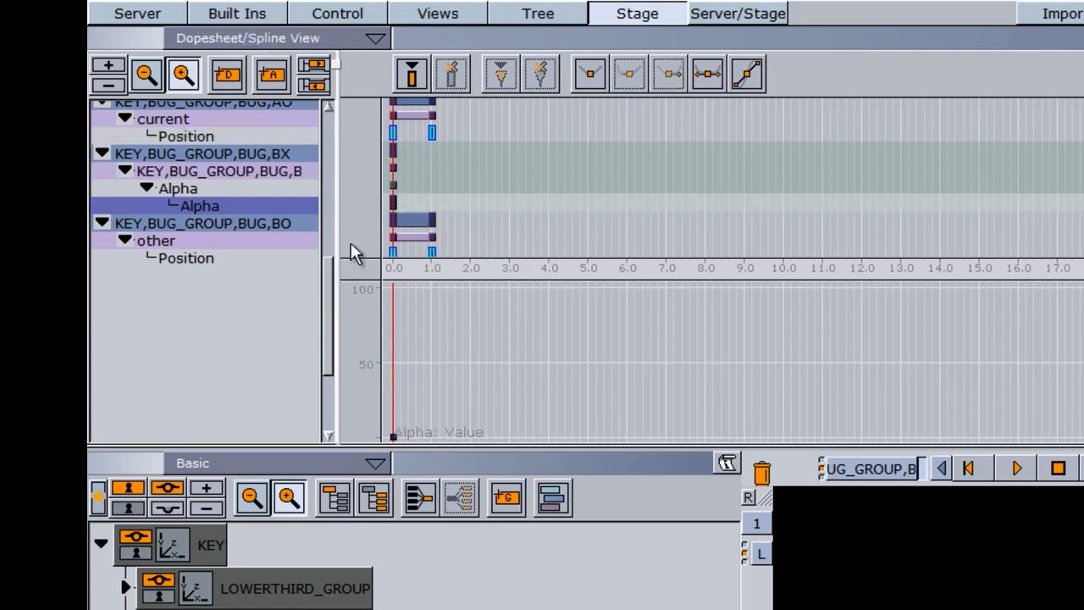
pyautogui.scroll(3, 410, 233)
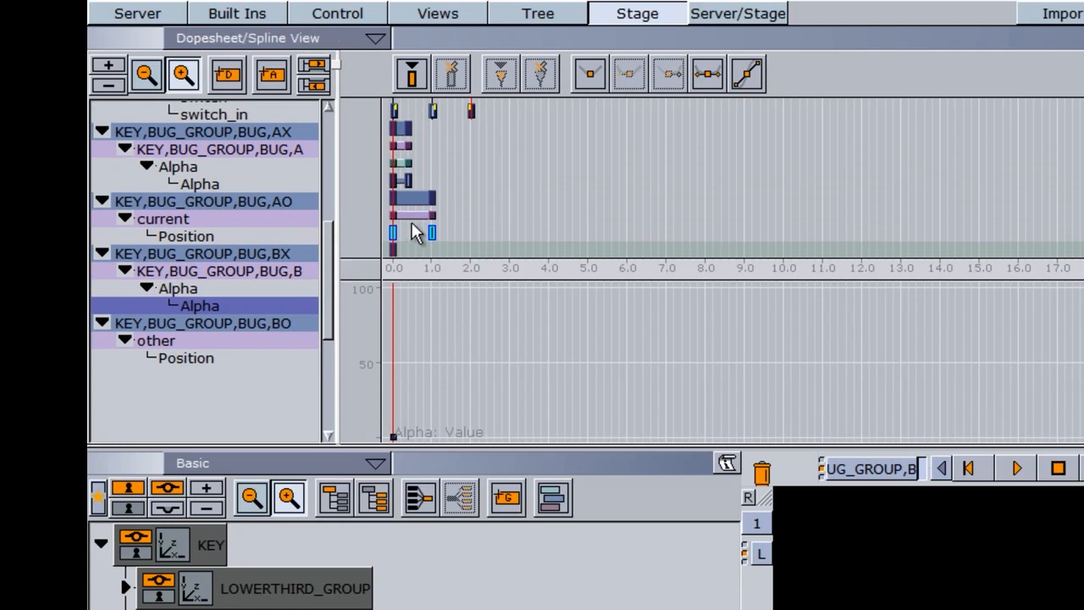
pyautogui.click(409, 179)
pyautogui.click(452, 74)
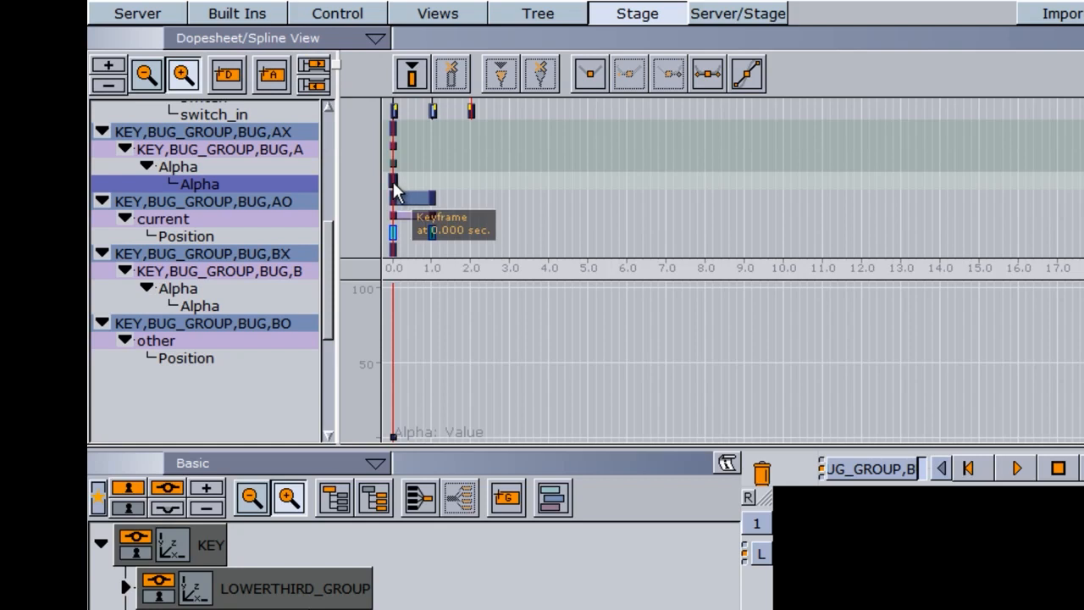
# Set the frame 0 Alpha keyframe of the KEY,BUG_GROUP,BUG,AX director to 100.
pyautogui.click(394, 182)
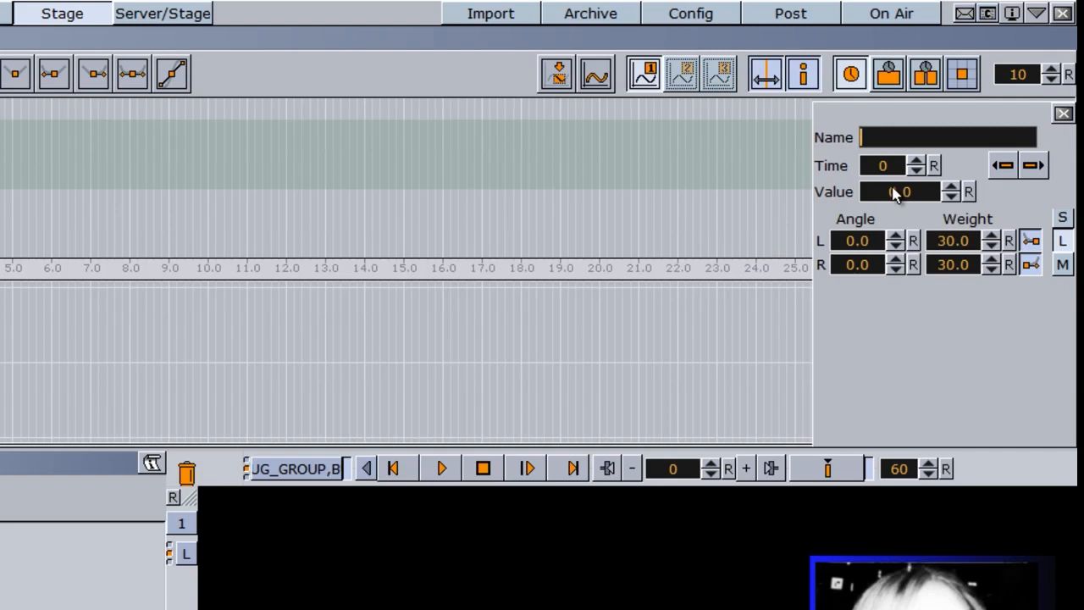
pyautogui.moveTo(883, 190); pyautogui.dragTo(1074, 204)
pyautogui.write('100')
pyautogui.press('Return')
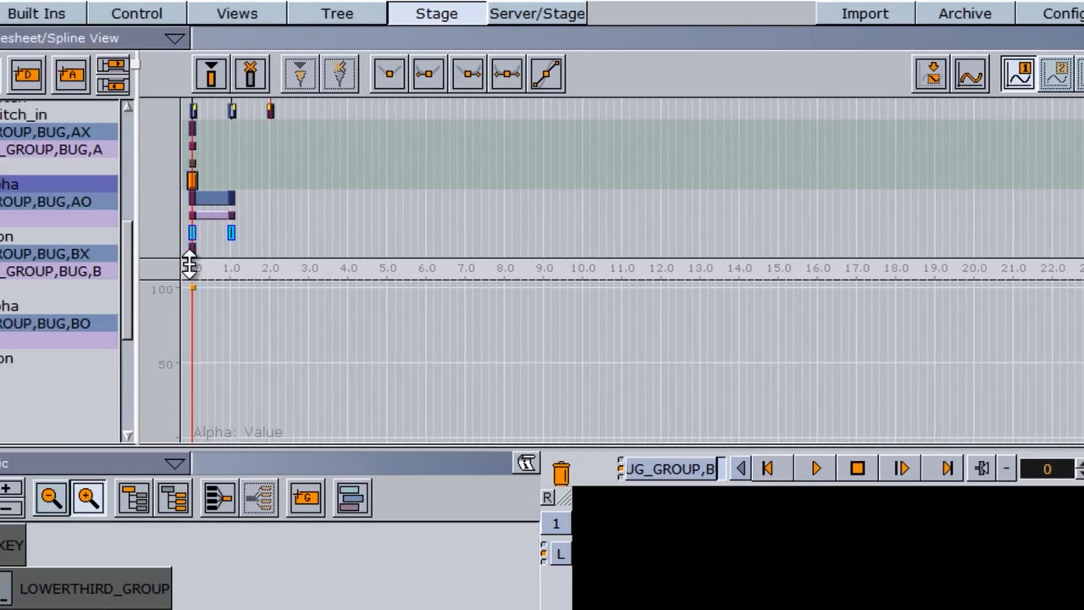
# Set the frame 0 Alpha keyframe of the KEY,BUG_GROUP,BUG,BX director to 100.
pyautogui.moveTo(72, 256); pyautogui.dragTo(72, 285)
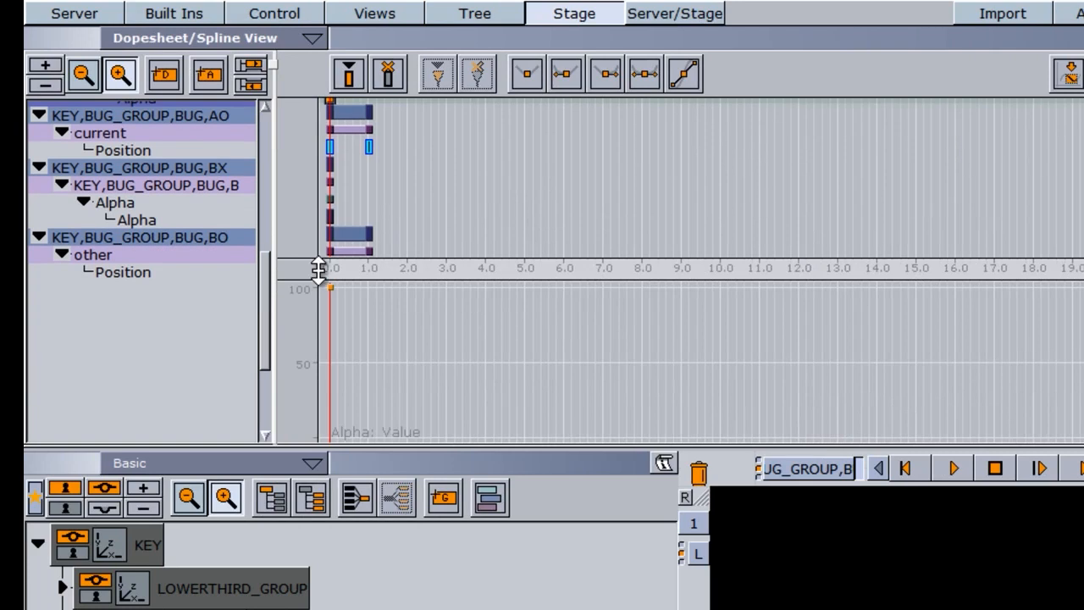
pyautogui.click(329, 216)
pyautogui.click(879, 195)
pyautogui.write('100')
pyautogui.press('Return')
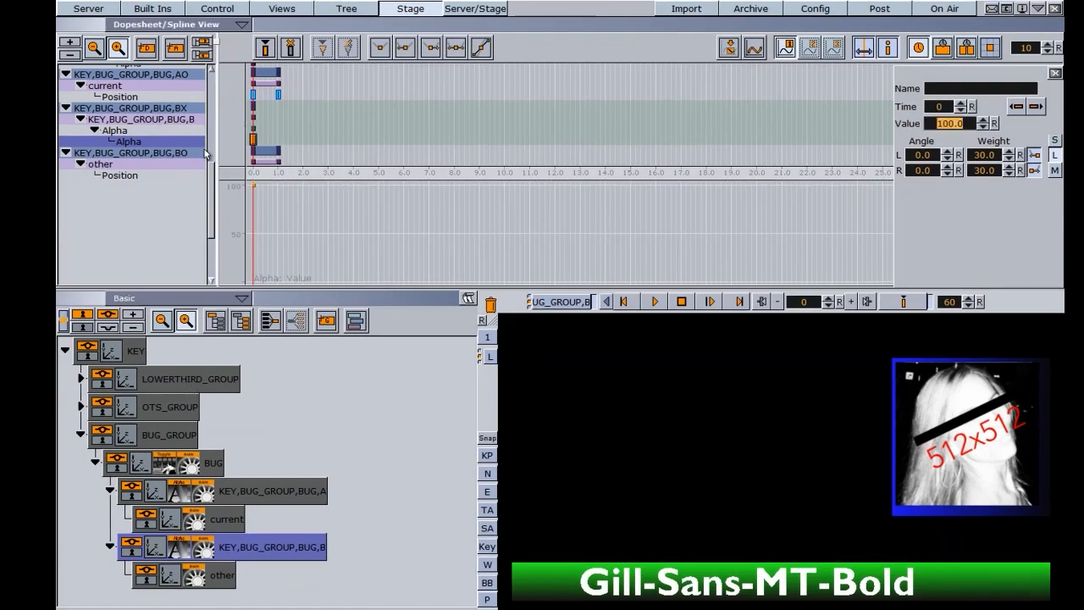
pyautogui.scroll(3, 211, 195)
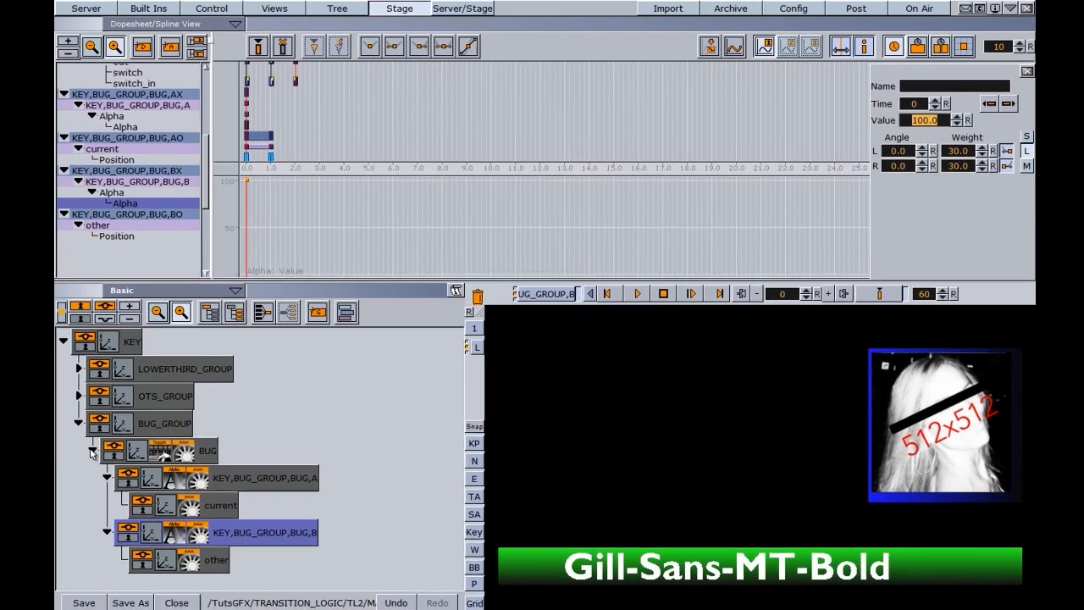
# Create a new scene named BUG_CALLUP in the TL2 folder and open it.
pyautogui.click(78, 423)
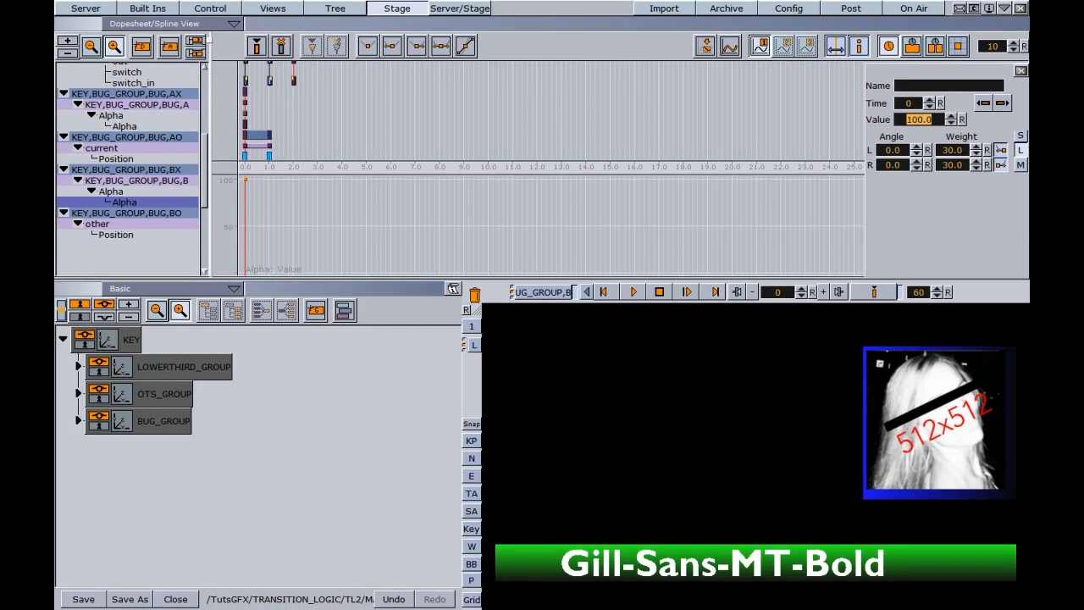
pyautogui.click(86, 7)
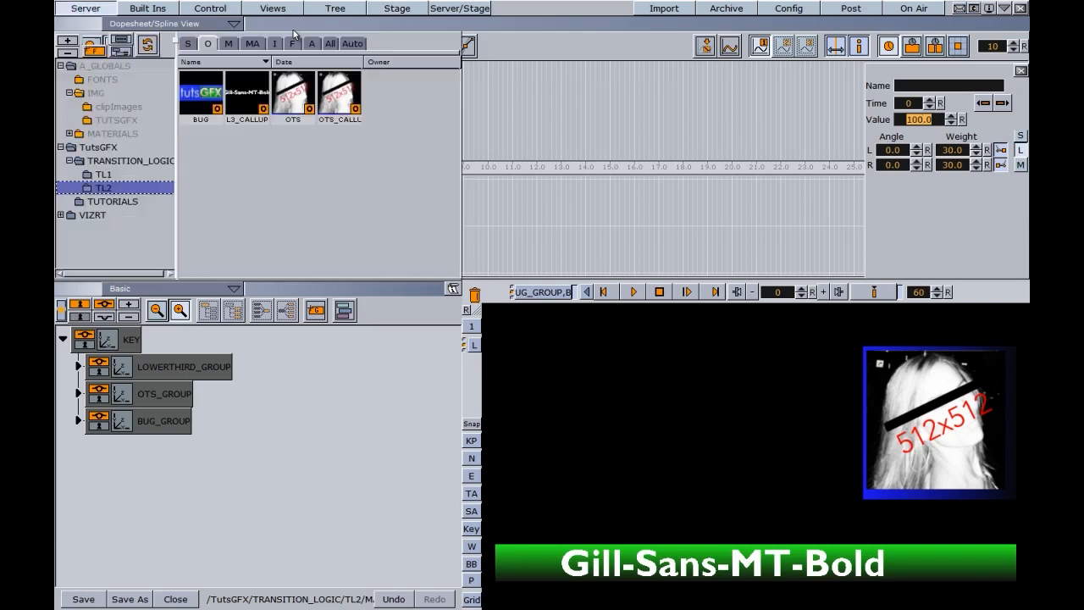
pyautogui.click(188, 44)
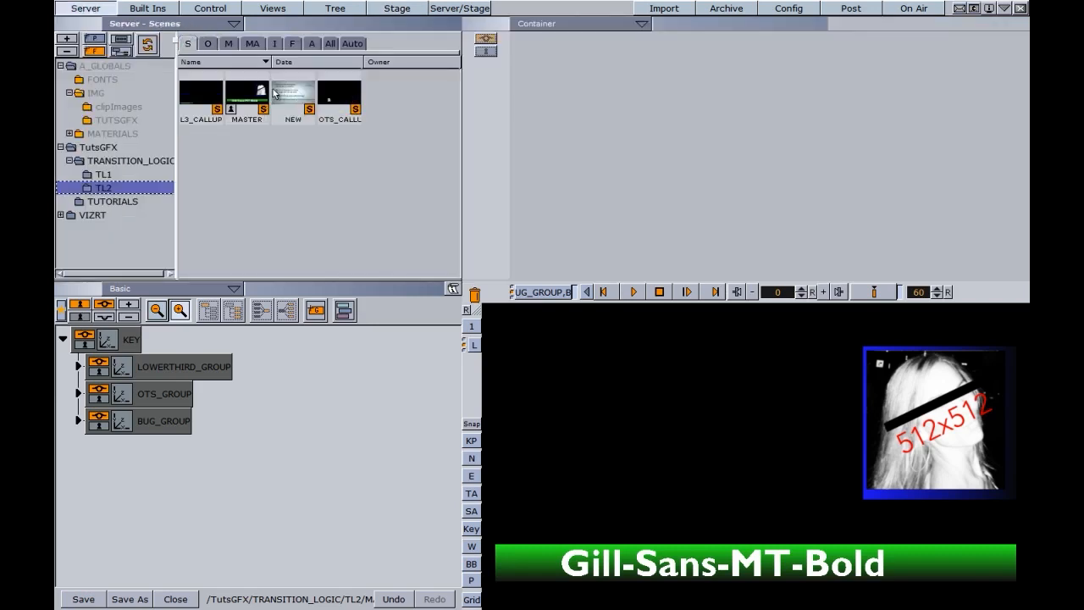
pyautogui.rightClick(308, 164)
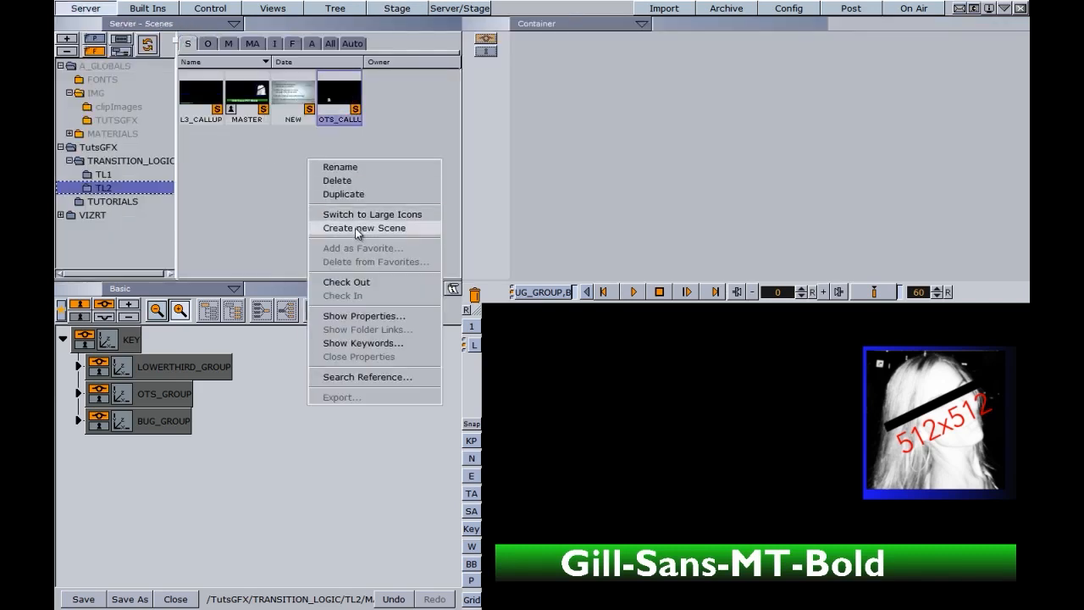
pyautogui.click(355, 227)
pyautogui.write('BUG')
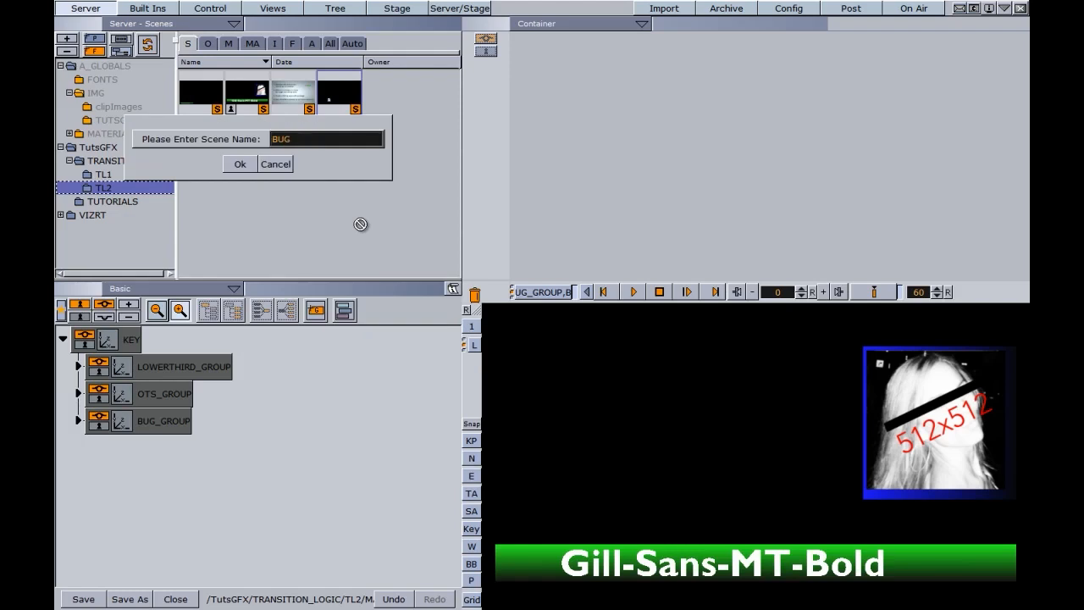
pyautogui.write('_CALLUP')
pyautogui.press('Return')
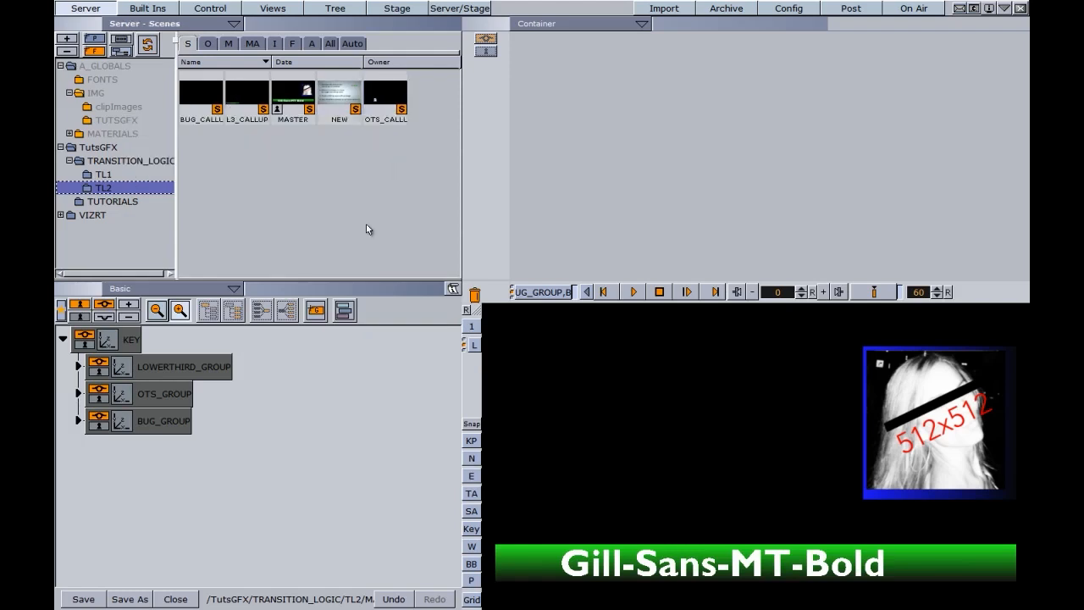
pyautogui.doubleClick(199, 100)
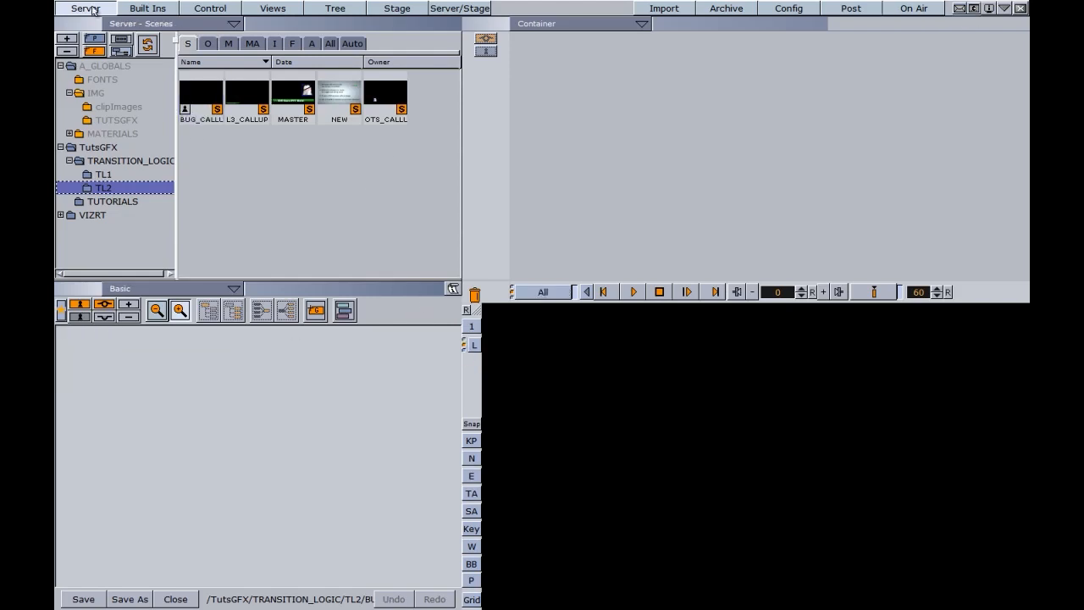
# Add the saved BUG object from TL2 to the empty scene tree and split its merged container.
pyautogui.click(207, 44)
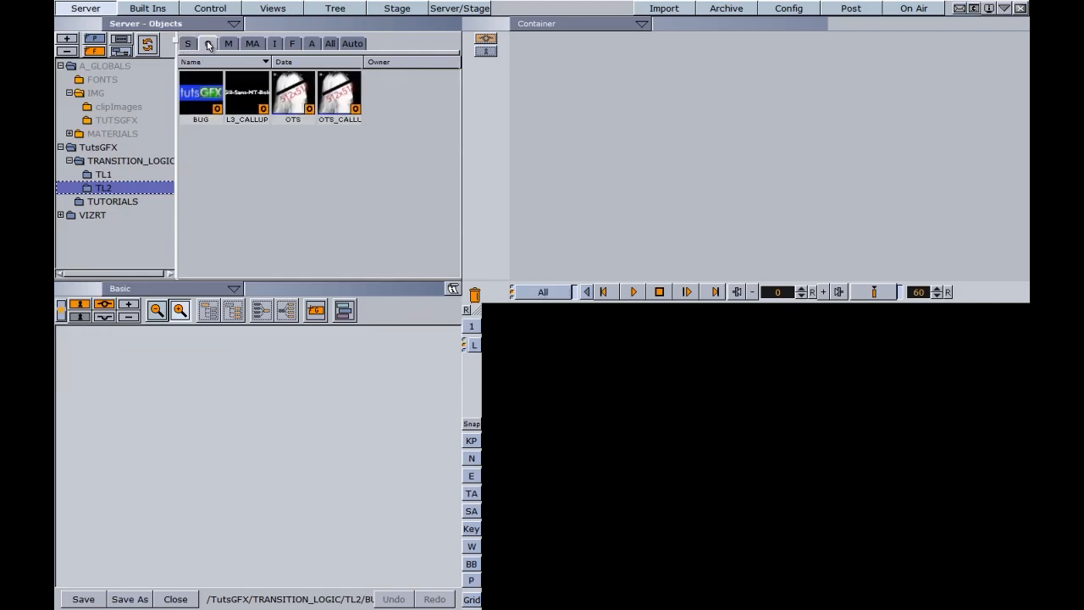
pyautogui.moveTo(205, 93); pyautogui.dragTo(138, 402)
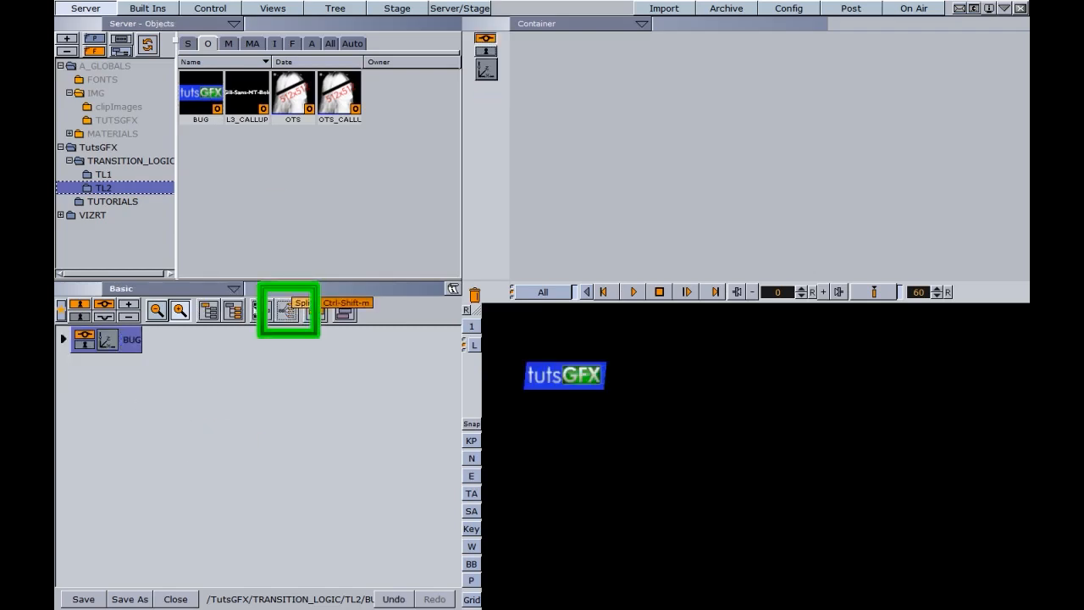
pyautogui.click(289, 312)
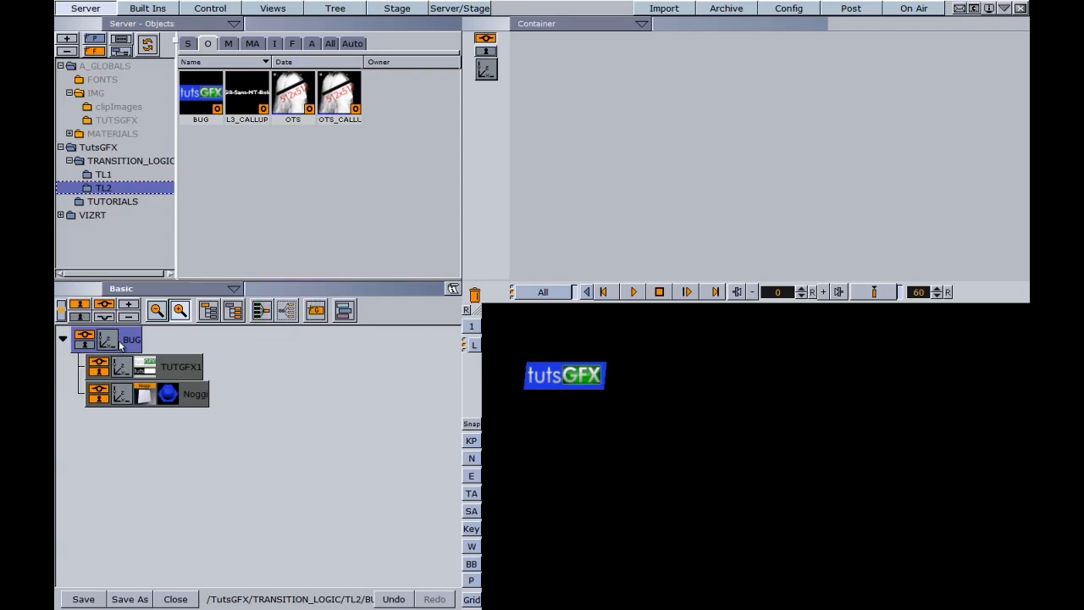
# Add the Control Object plugin to the BUG container and the Control Image plugin to the TUTGFX1 container.
pyautogui.click(149, 8)
pyautogui.click(92, 97)
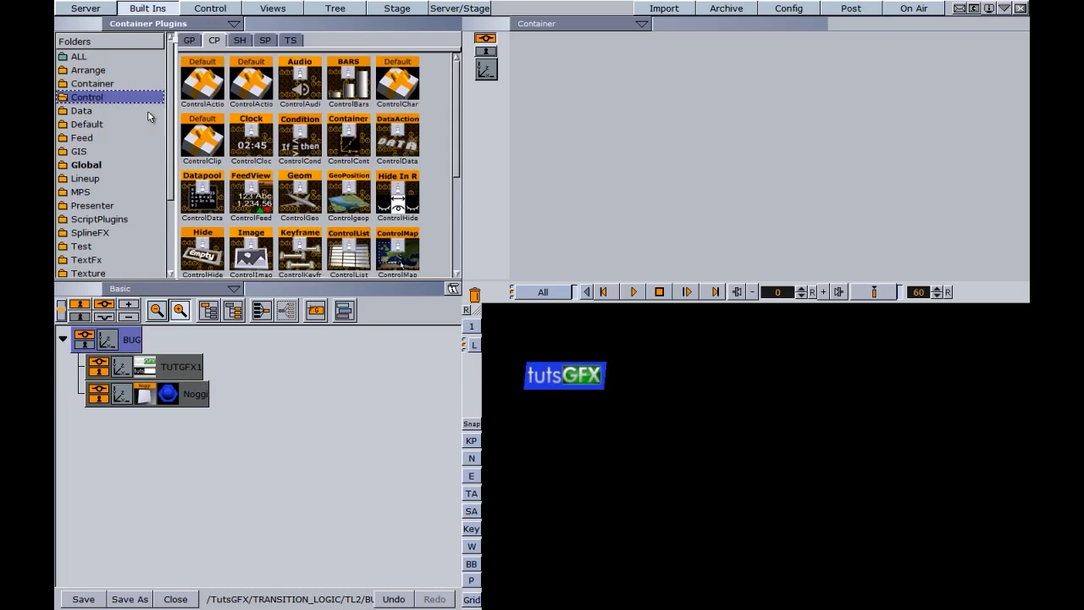
pyautogui.scroll(-3, 454, 115)
pyautogui.moveTo(251, 161); pyautogui.dragTo(178, 367)
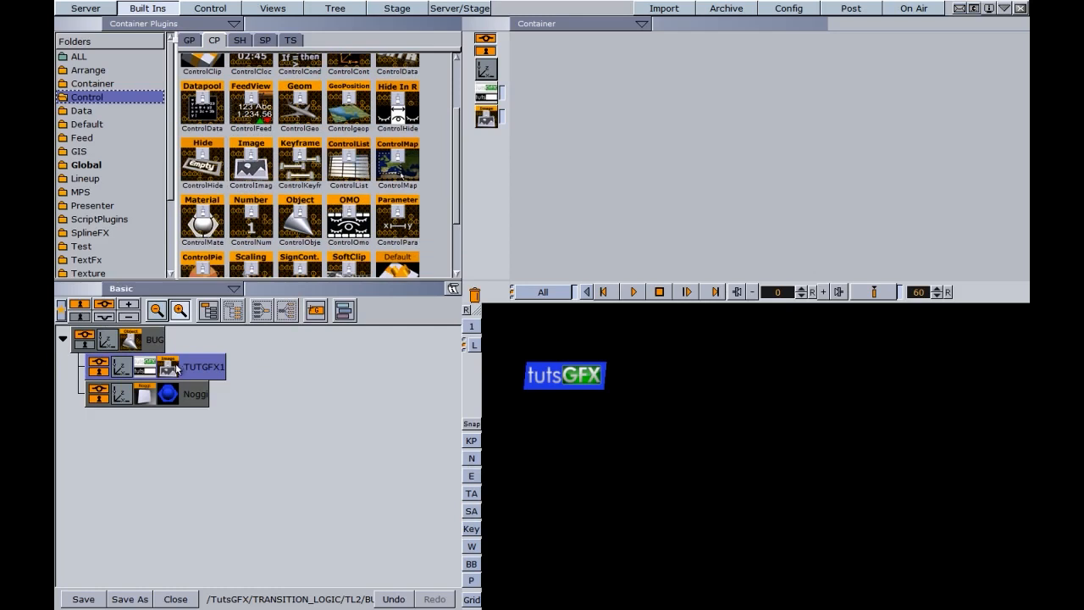
# Turn on Transition Logic in BUG's ControlObject plugin, with background scene MASTER and layer identifier BUG.
pyautogui.click(131, 340)
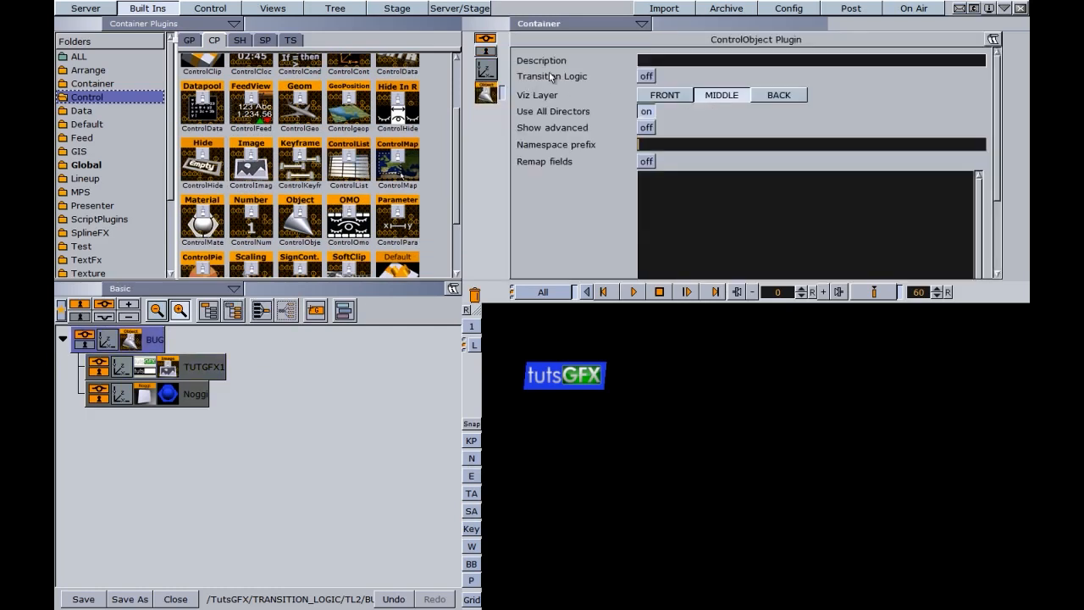
pyautogui.click(646, 77)
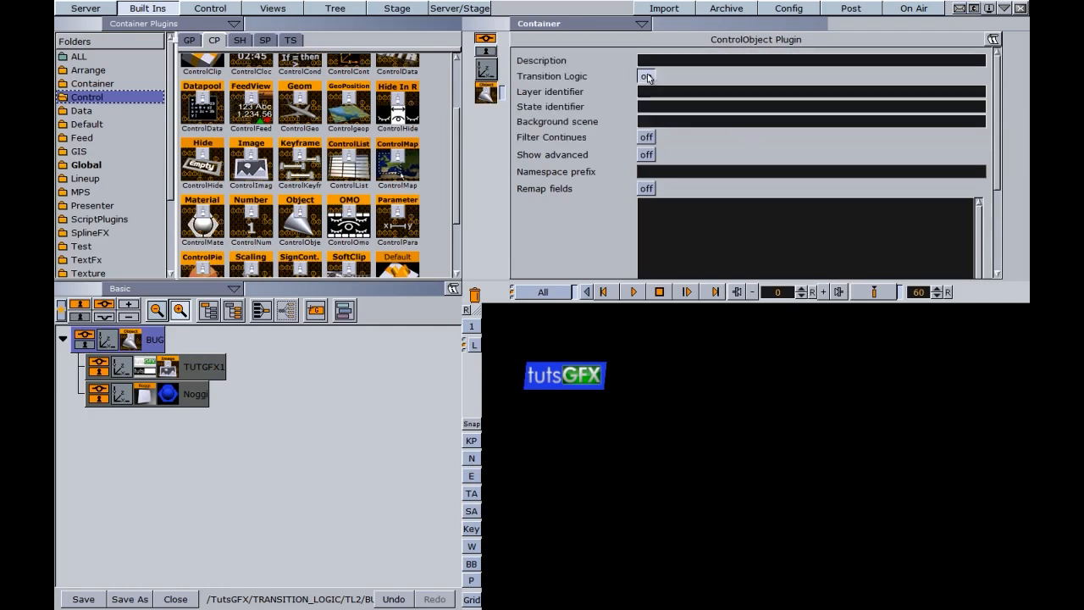
pyautogui.click(657, 120)
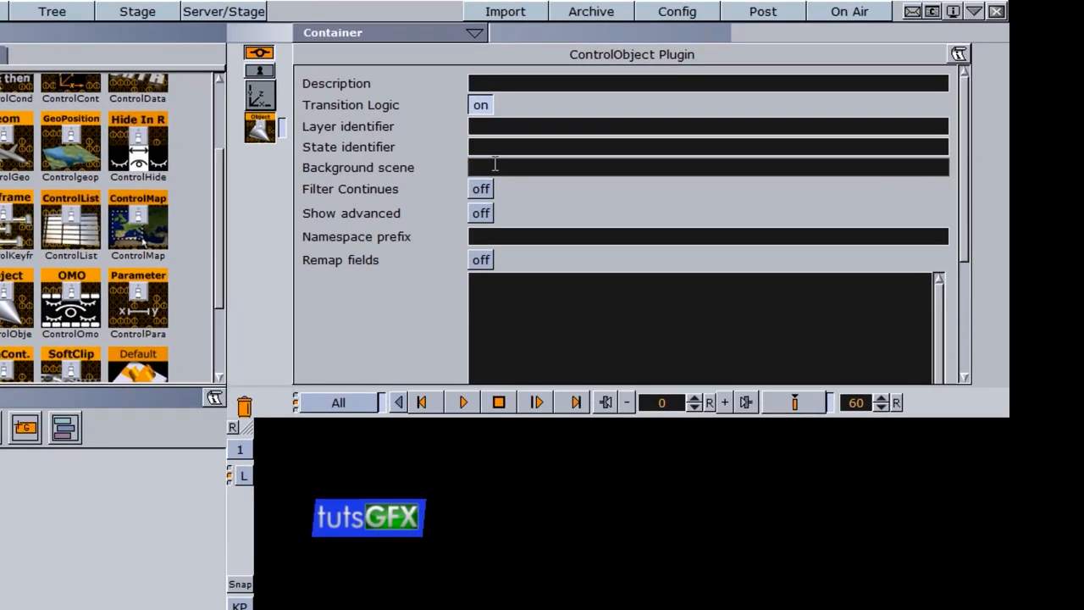
pyautogui.write('MASTE')
pyautogui.hotkey('shift', 'Tab')
pyautogui.hotkey('shift', 'Tab')
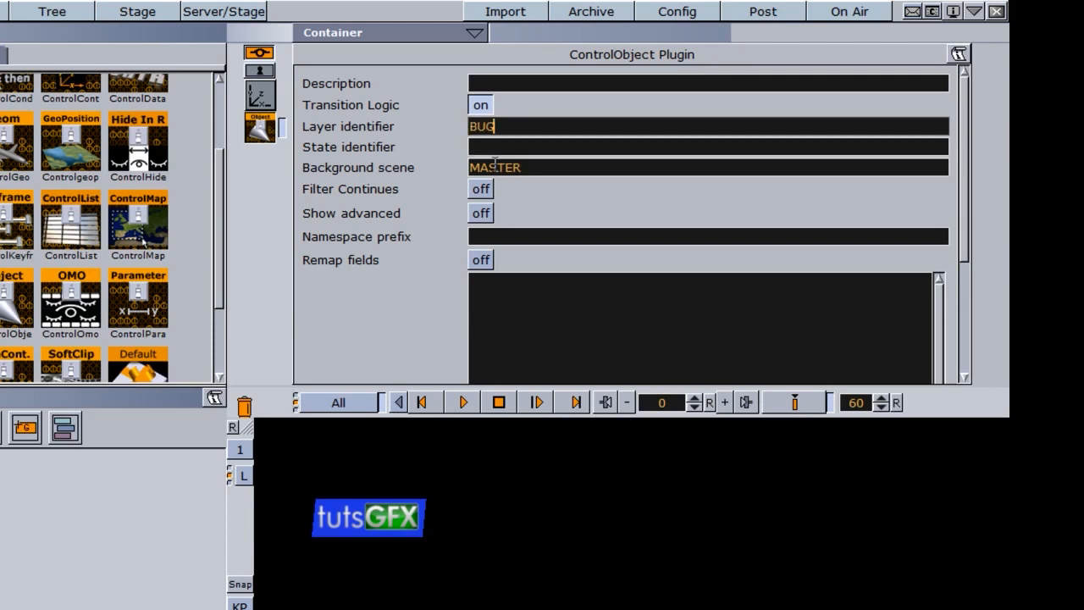
pyautogui.press('Tab')
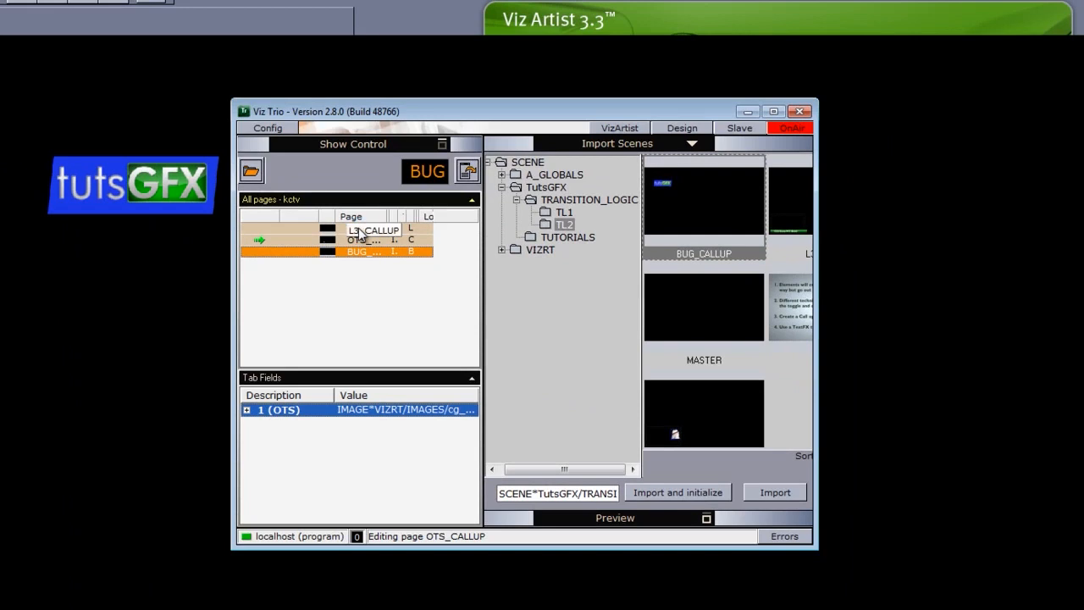
# Switch to Viz Trio and directly take out the BUG_CALLUP, OTS_CALLUP and L3_CALLUP pages.
pyautogui.rightClick(358, 254)
pyautogui.click(361, 245)
pyautogui.rightClick(356, 241)
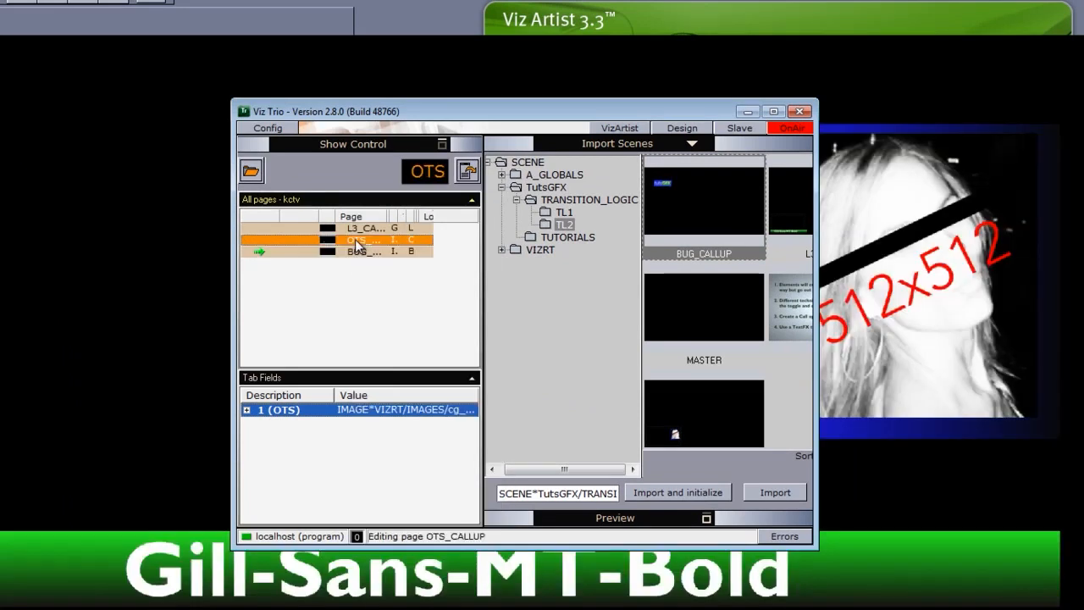
pyautogui.click(371, 261)
pyautogui.rightClick(358, 237)
pyautogui.click(377, 262)
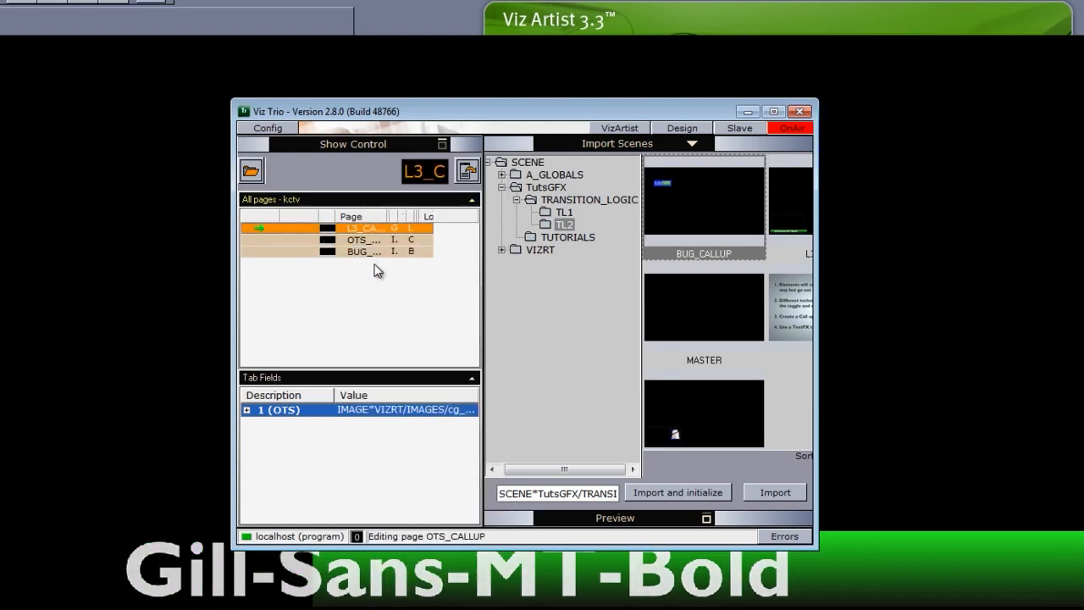
# Test the BUG_CALLUP page by directly taking it on air, taking it out and taking it again.
pyautogui.rightClick(363, 252)
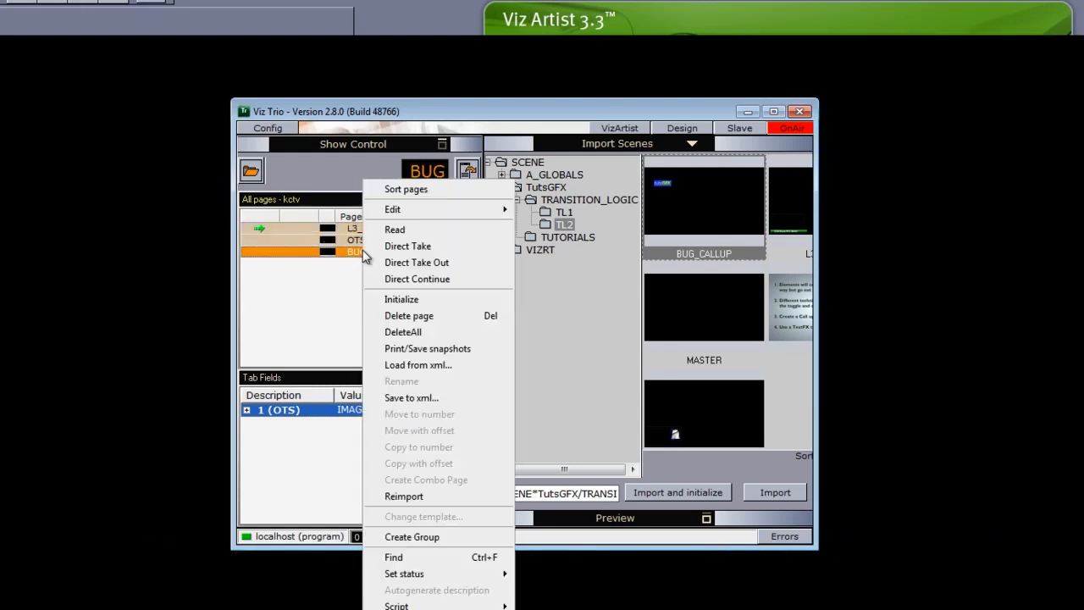
pyautogui.click(408, 245)
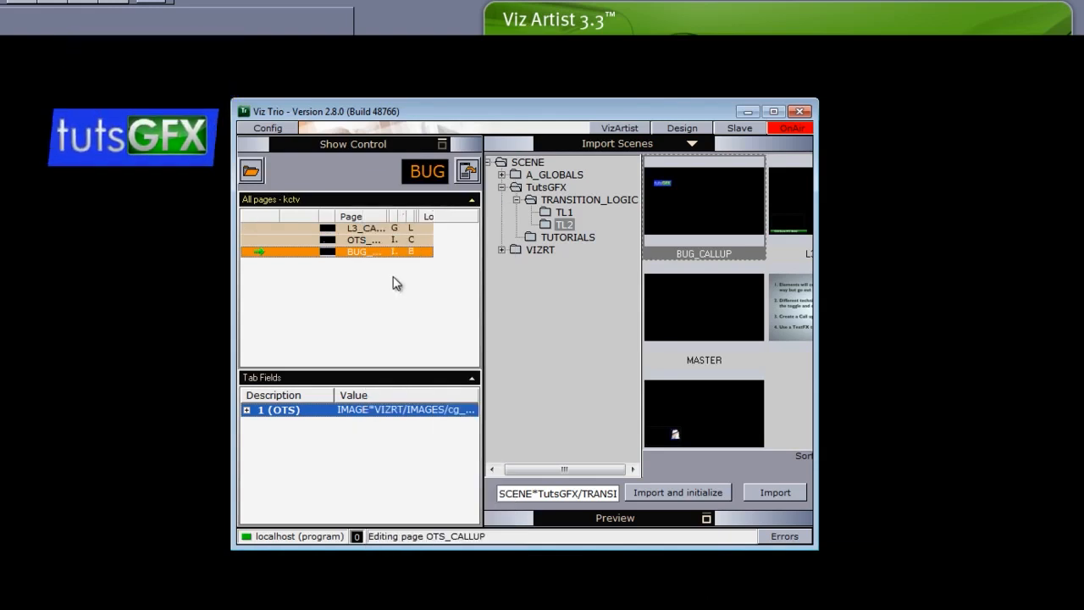
pyautogui.rightClick(376, 254)
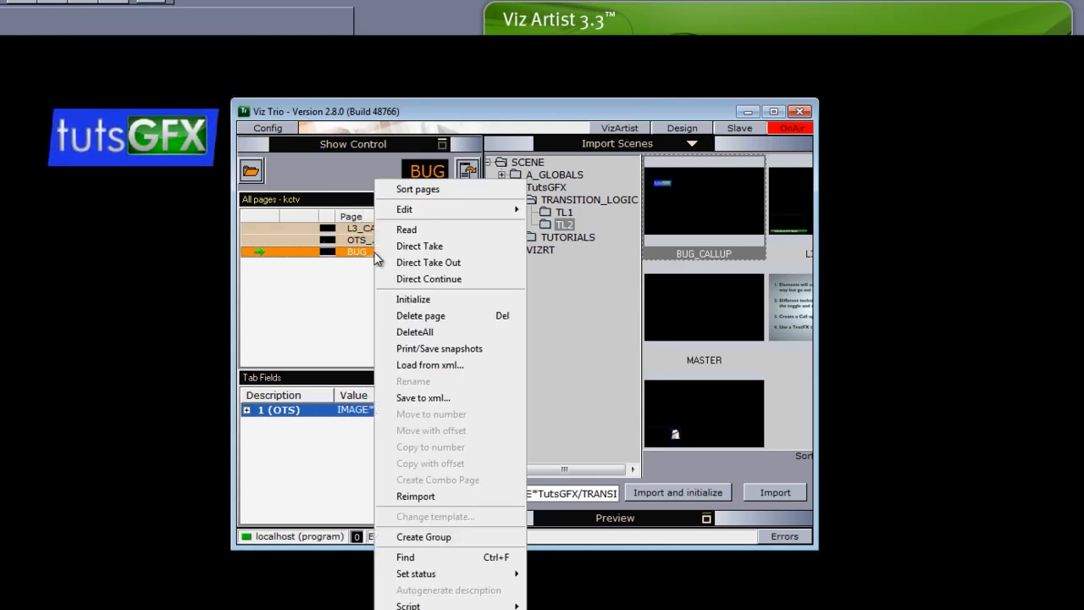
pyautogui.click(423, 264)
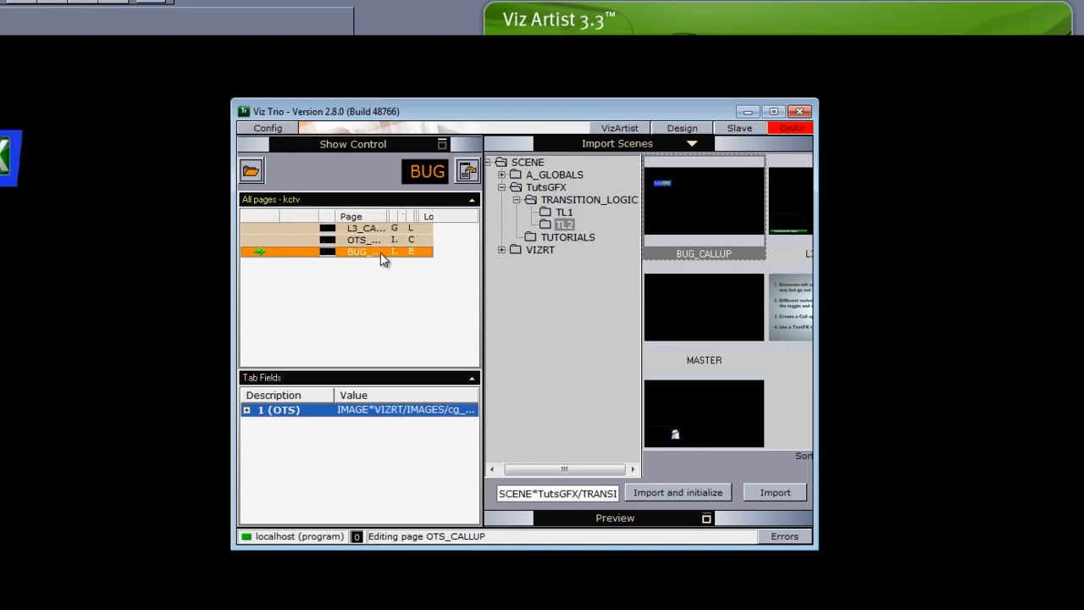
pyautogui.rightClick(375, 254)
pyautogui.click(420, 247)
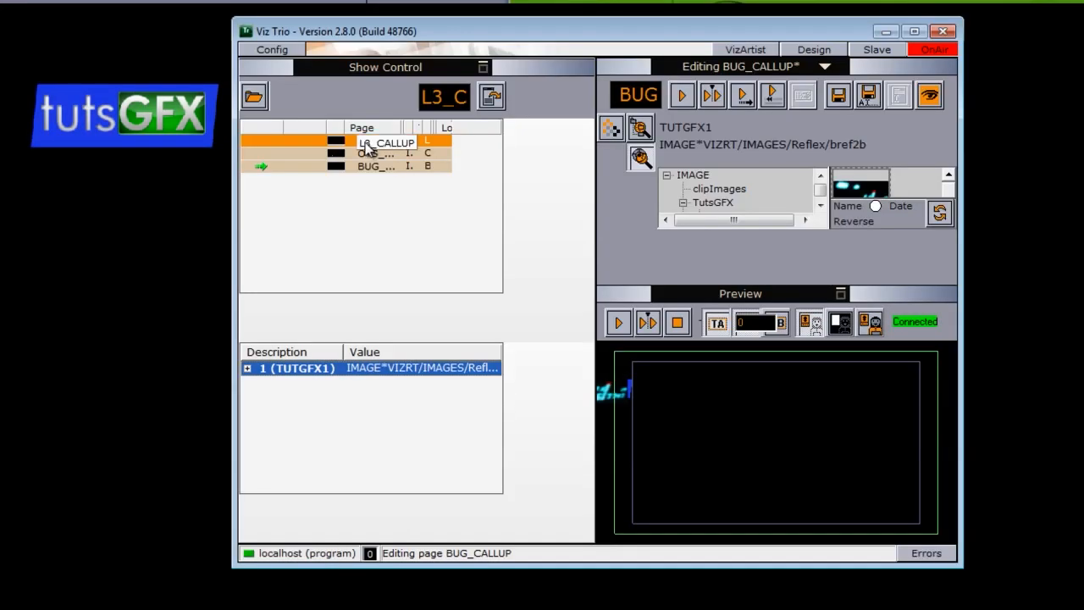
# Directly take the L3_CALLUP and OTS_CALLUP pages on air, taking BUG_CALLUP out between them.
pyautogui.rightClick(374, 144)
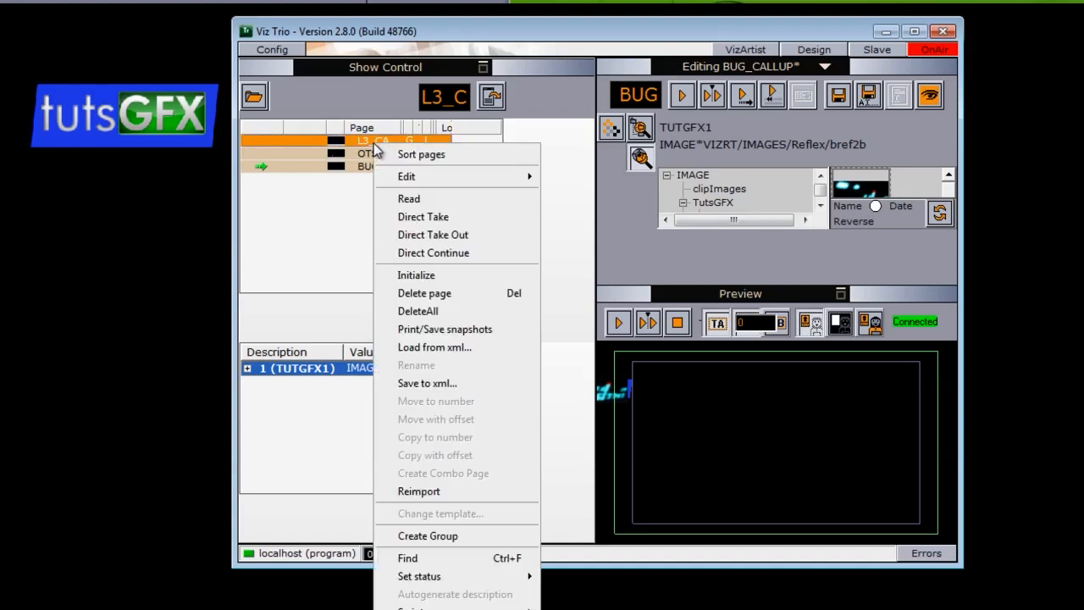
pyautogui.click(412, 215)
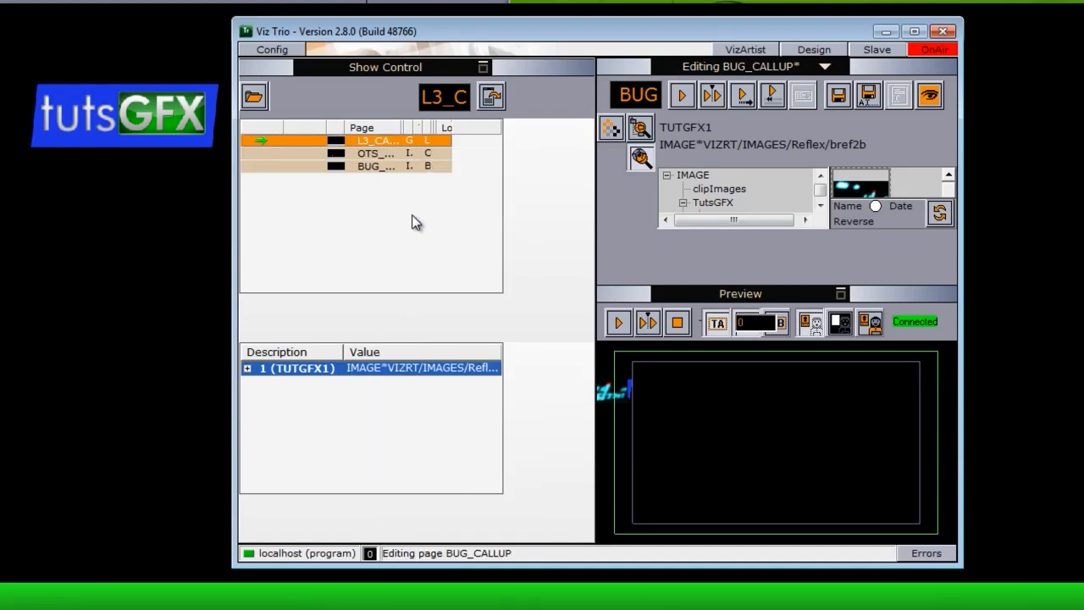
pyautogui.rightClick(366, 165)
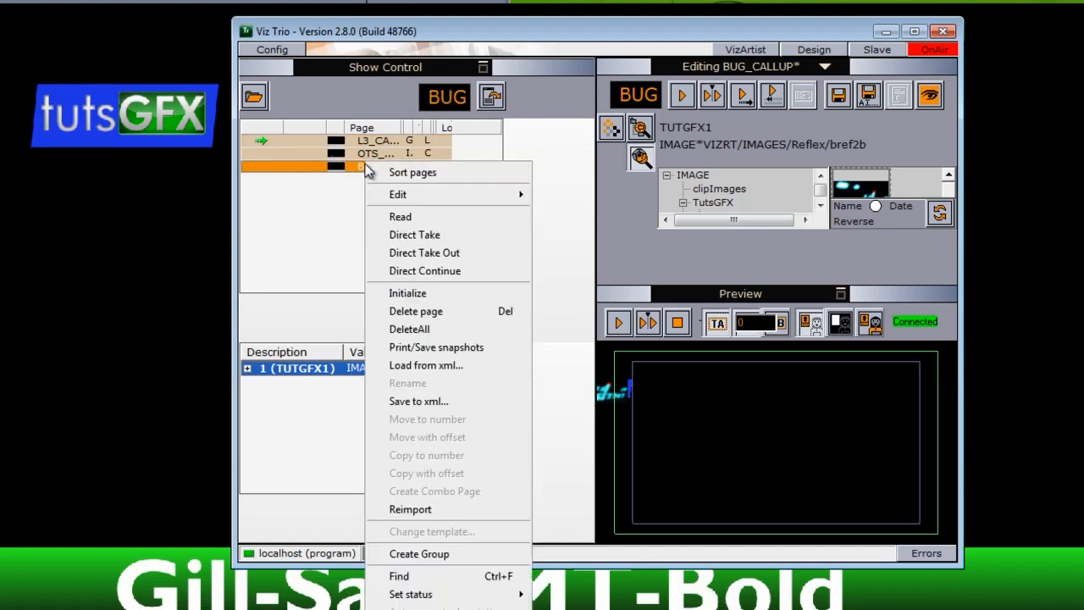
pyautogui.click(411, 251)
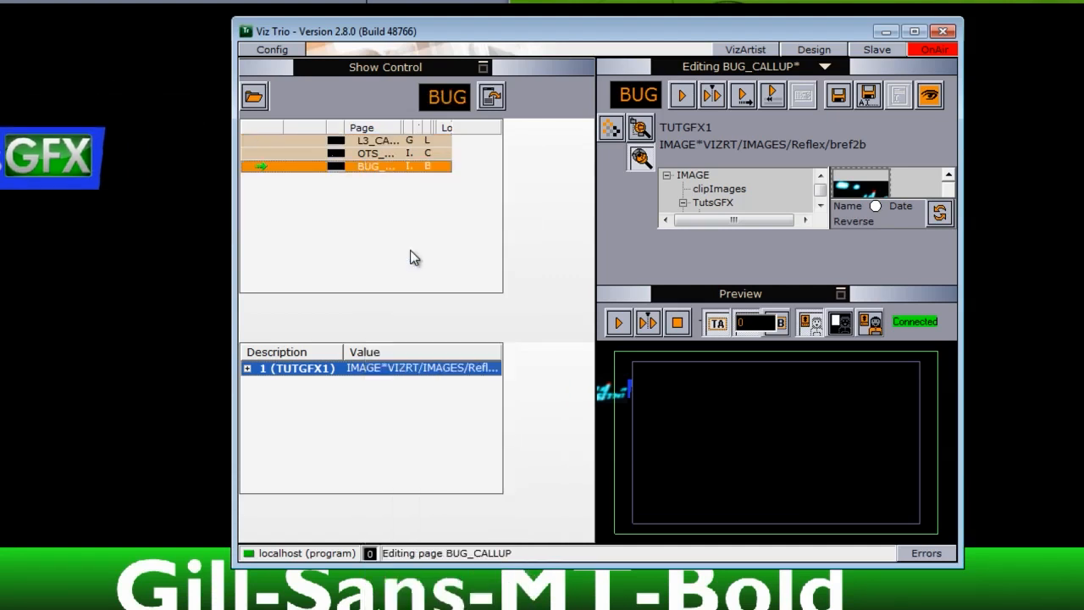
pyautogui.rightClick(373, 154)
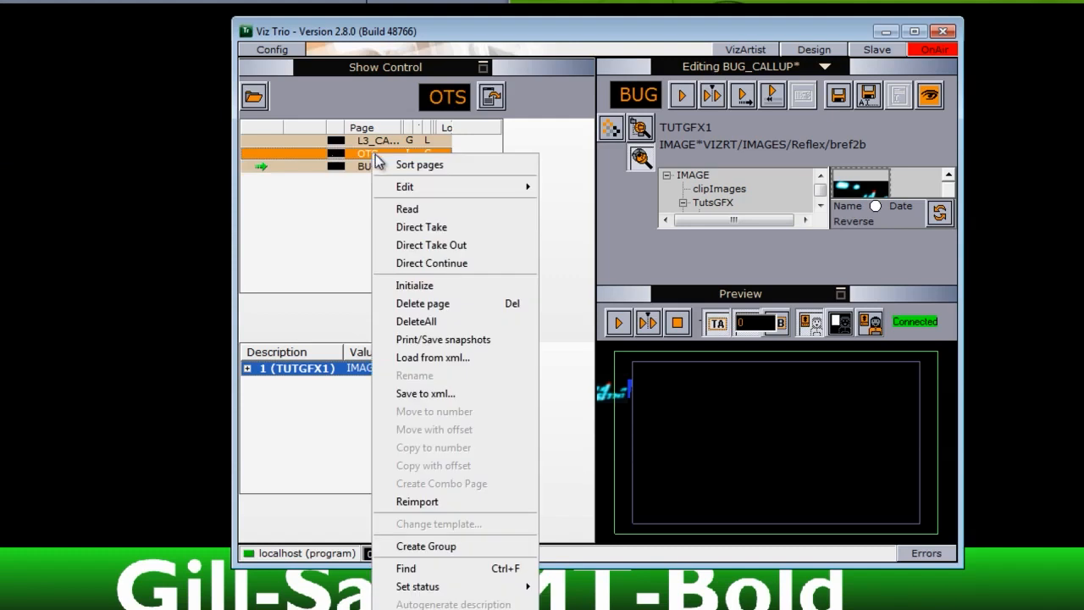
pyautogui.click(434, 225)
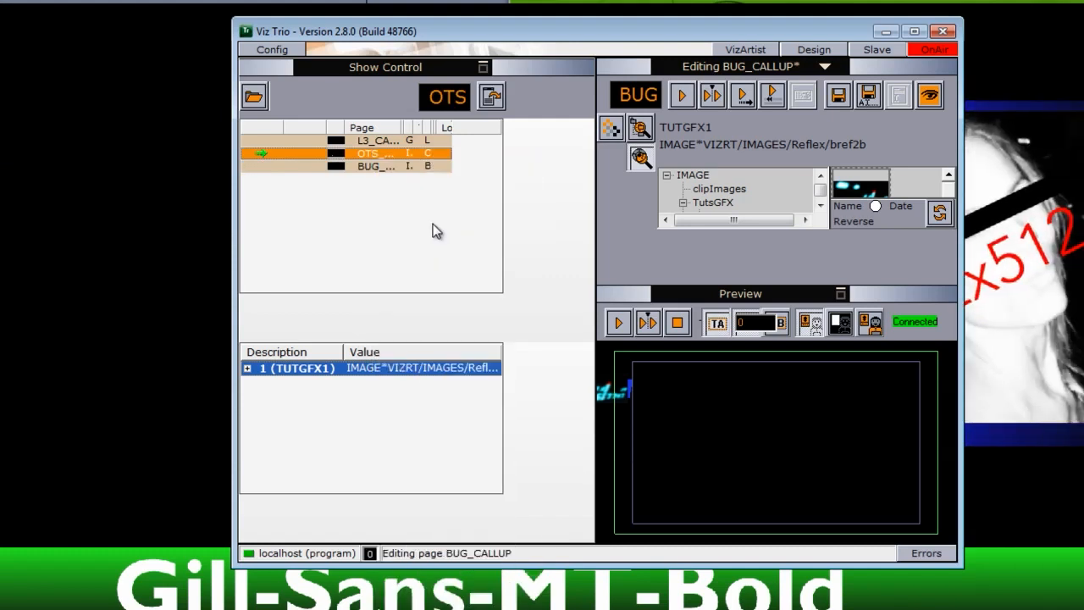